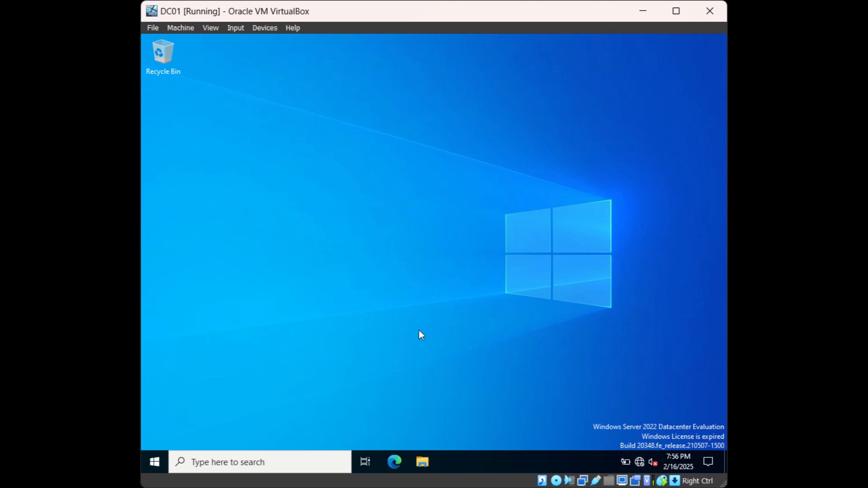
Open Server Manager and dismiss the Windows Admin Center message.
left_click(155, 463)
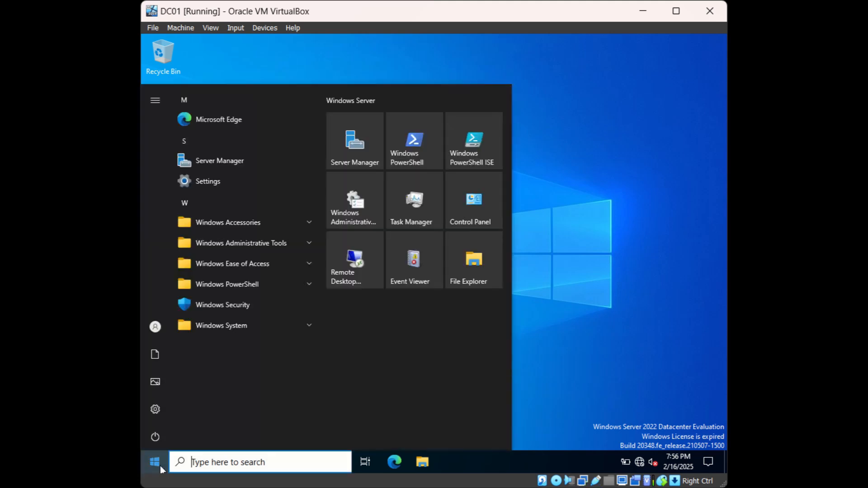
type("server ma")
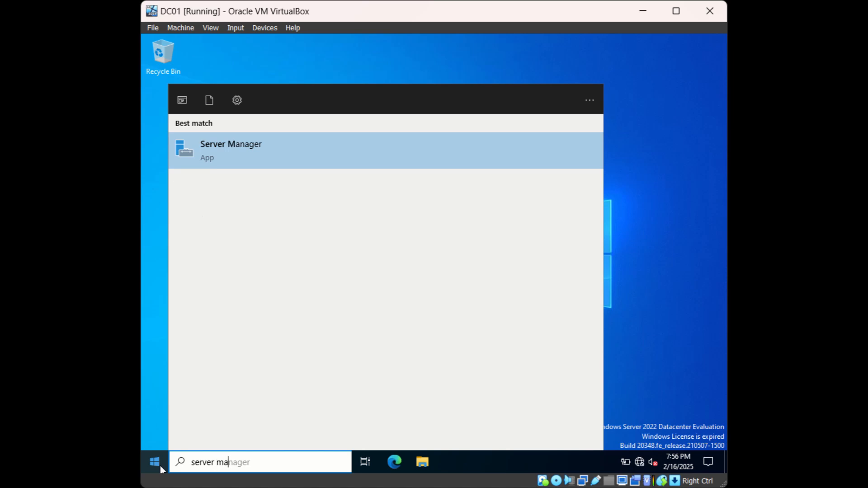
type("na")
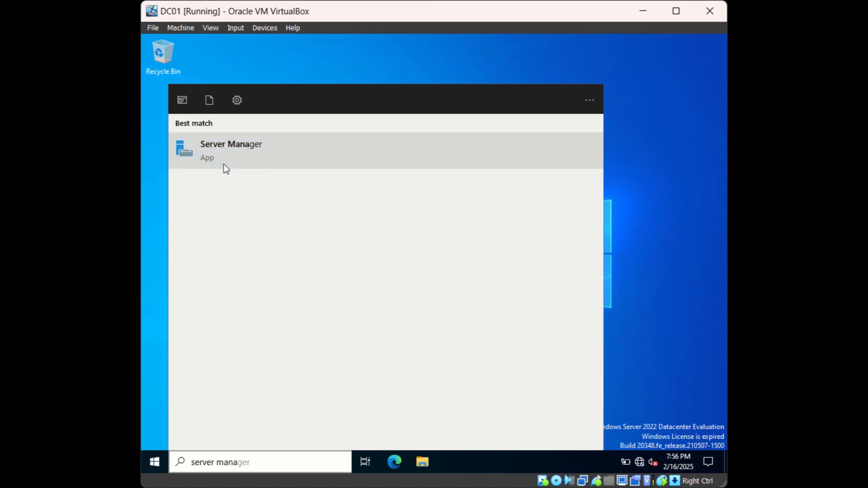
left_click(226, 168)
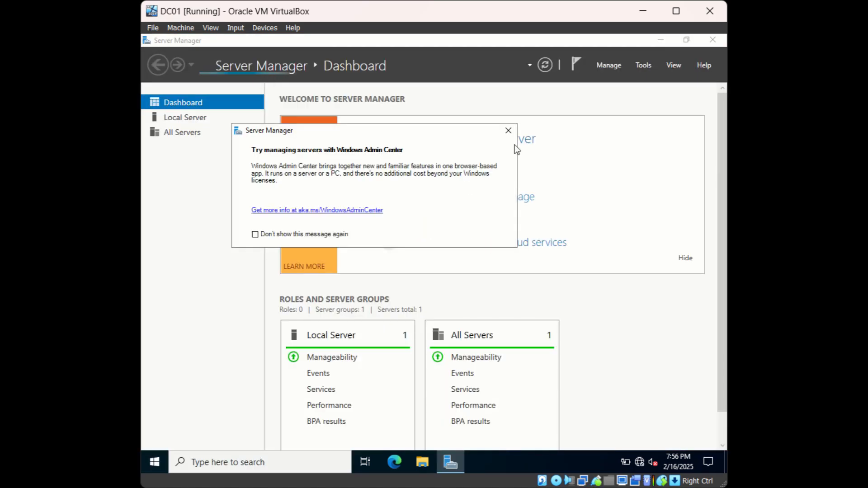
left_click(508, 130)
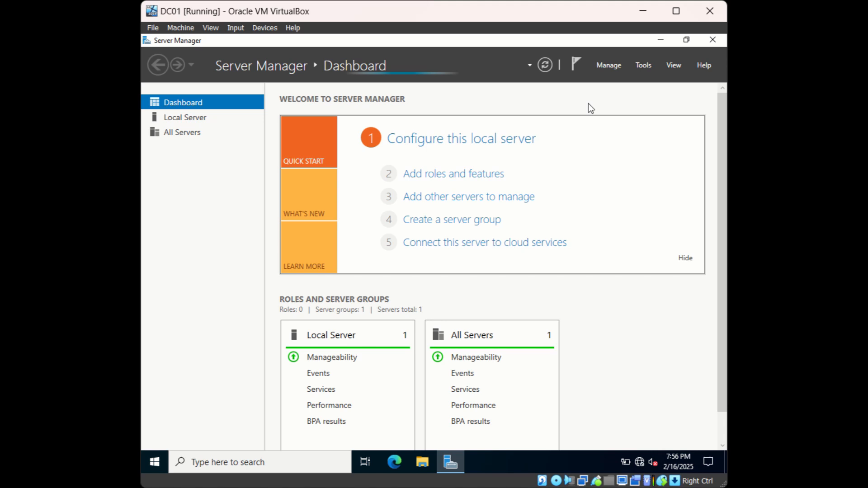
Open Active Directory Users and Computers and expand the mydomain.local domain.
left_click(643, 65)
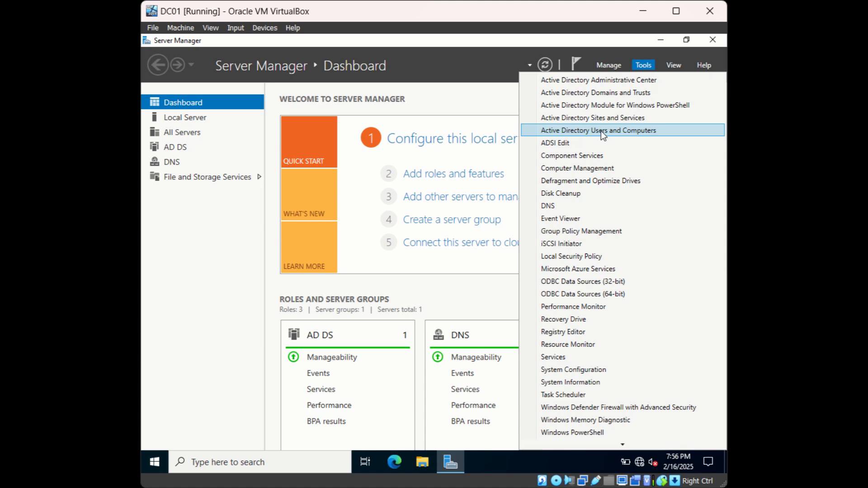
left_click(601, 131)
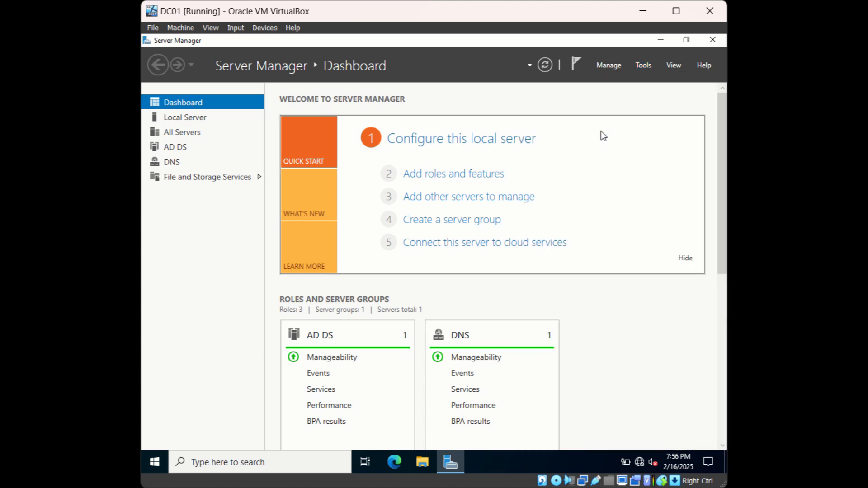
left_click(203, 158)
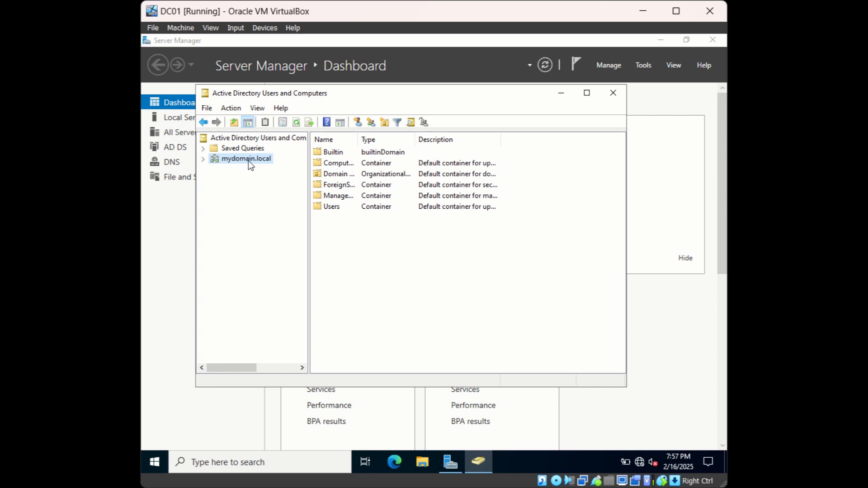
left_click(202, 159)
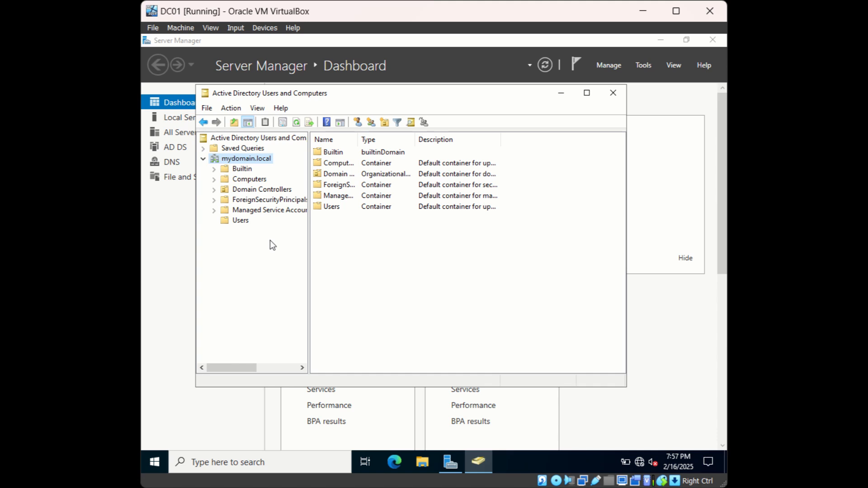
Start a new user object in the Users container and enter the user's first and last name.
left_click(244, 224)
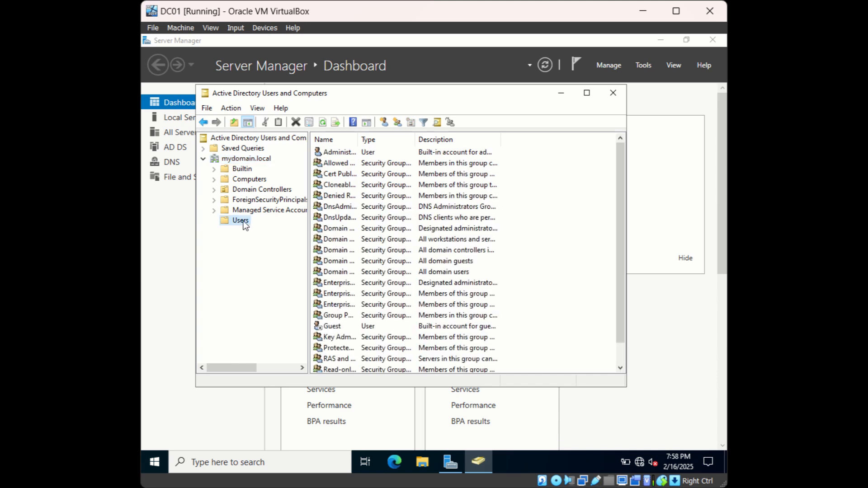
right_click(243, 221)
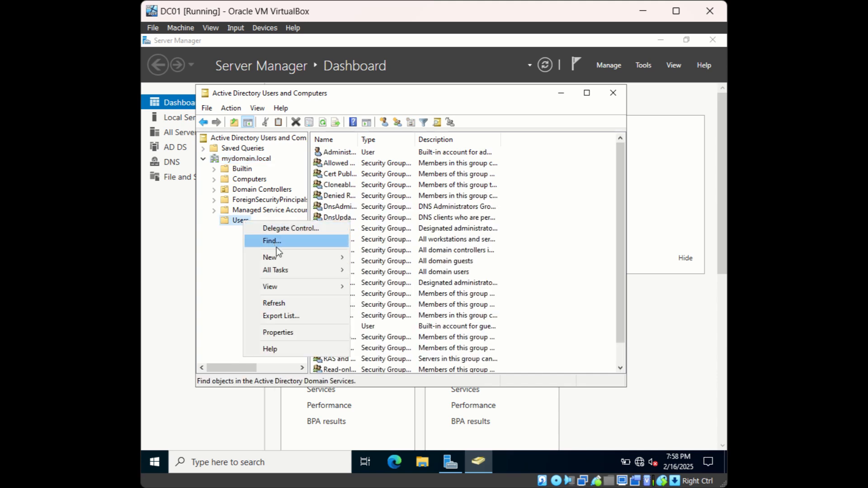
mouse_move(281, 258)
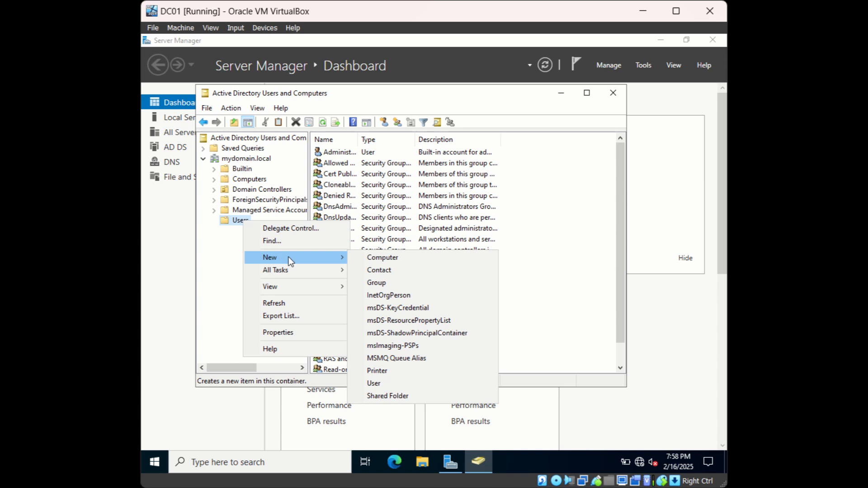
left_click(377, 382)
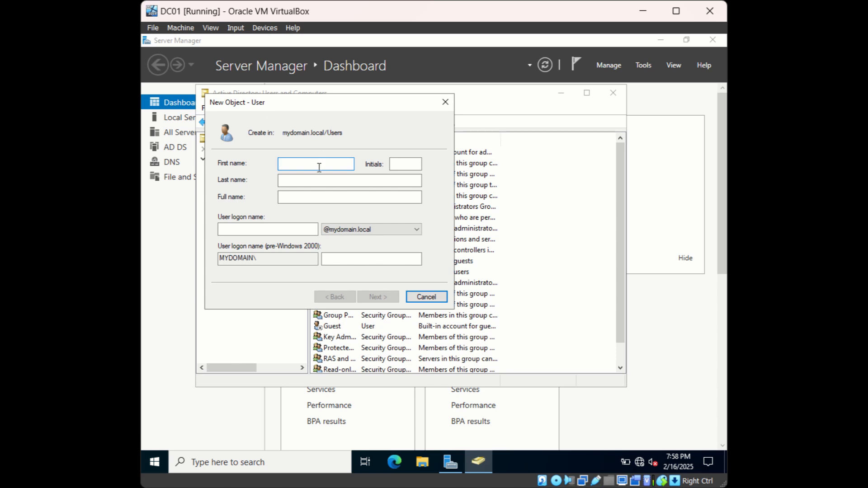
type("James")
left_click(330, 181)
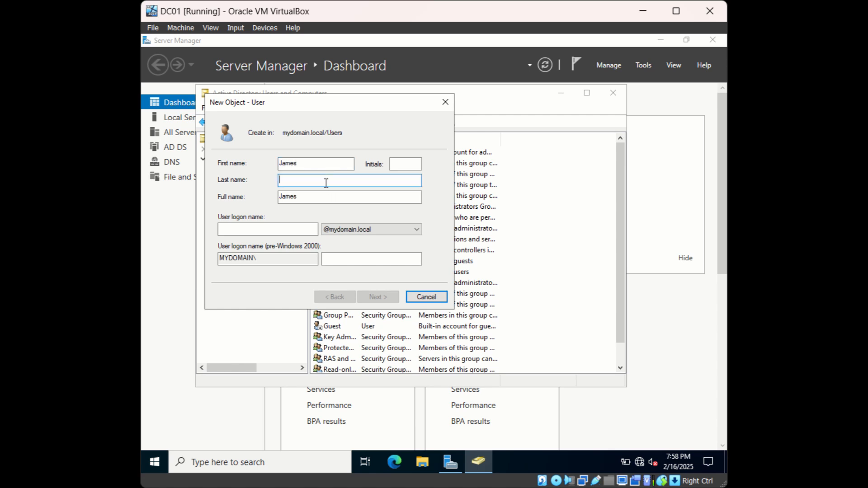
type("Bond")
Set the logon name and pre-Windows 2000 logon name to the user's first initial plus last name, and continue to the password settings.
left_click(291, 231)
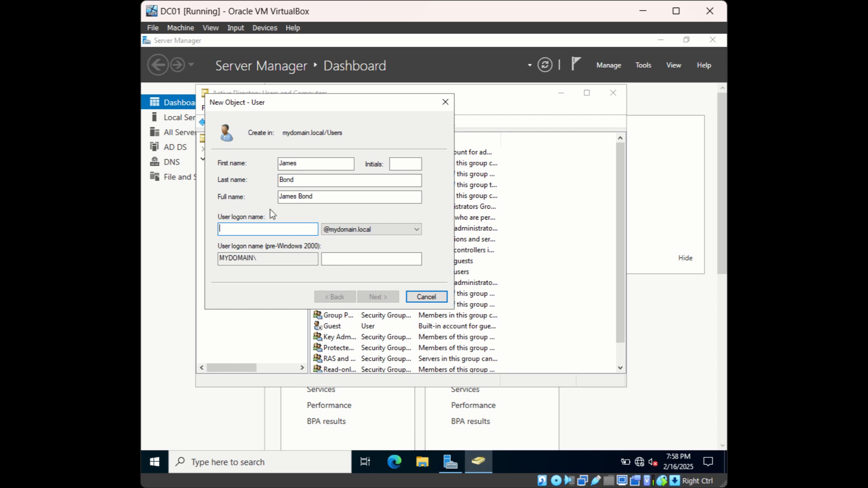
type("jbon")
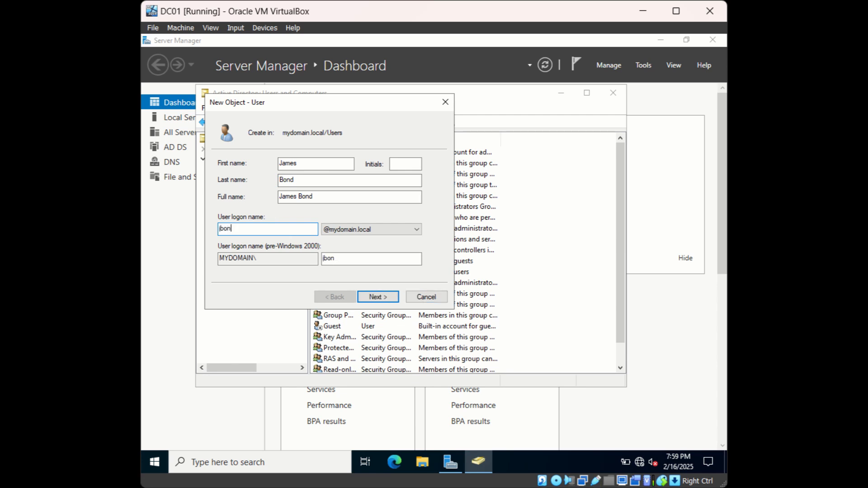
type("d")
left_click(346, 259)
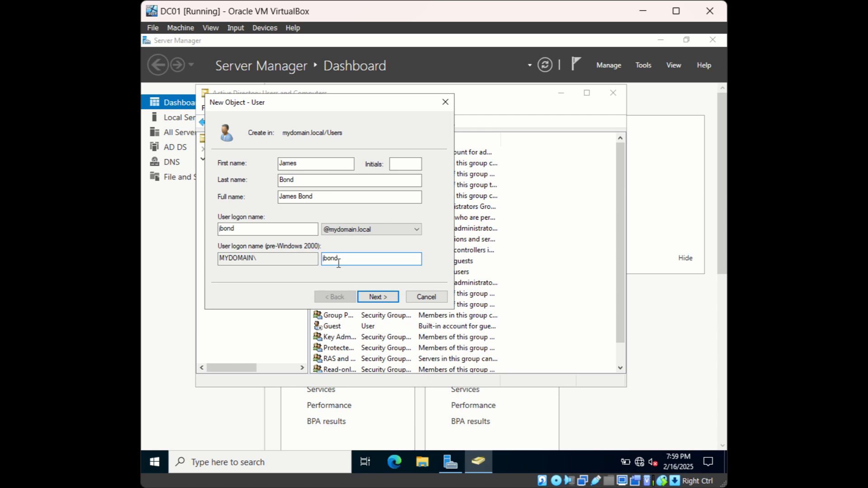
left_click(274, 227)
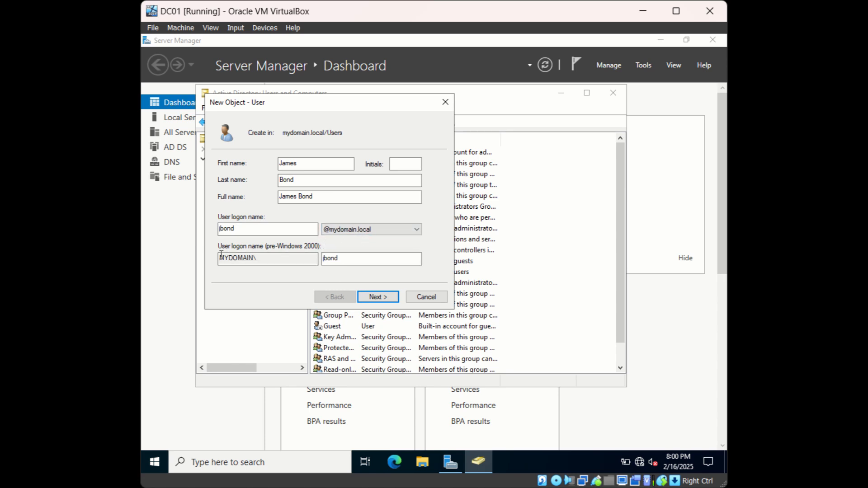
left_click_drag(218, 259, 260, 259)
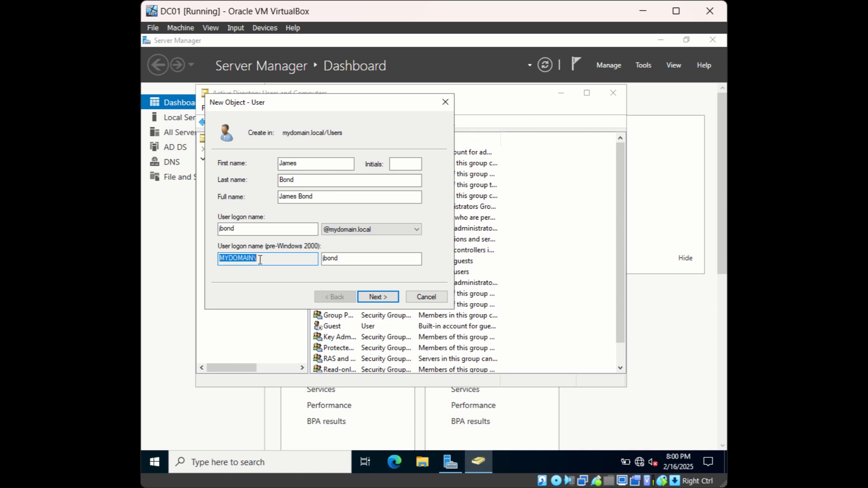
double_click(329, 259)
key("BackSpace")
type("jbond")
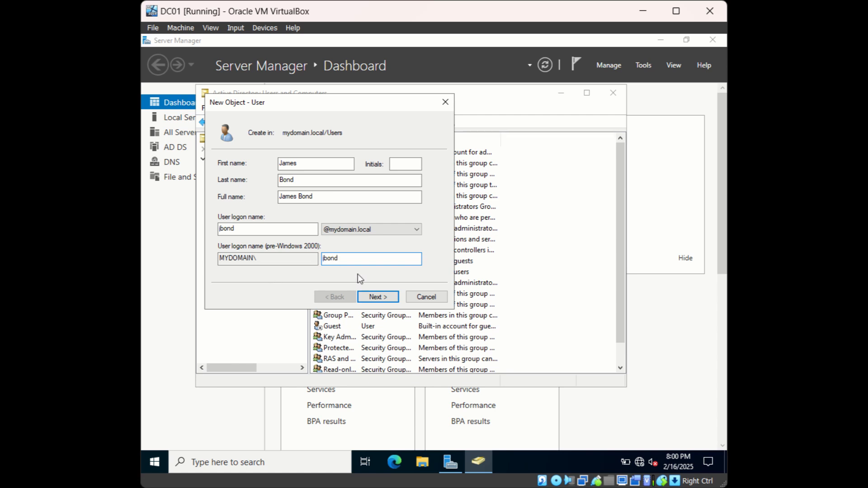
left_click(373, 303)
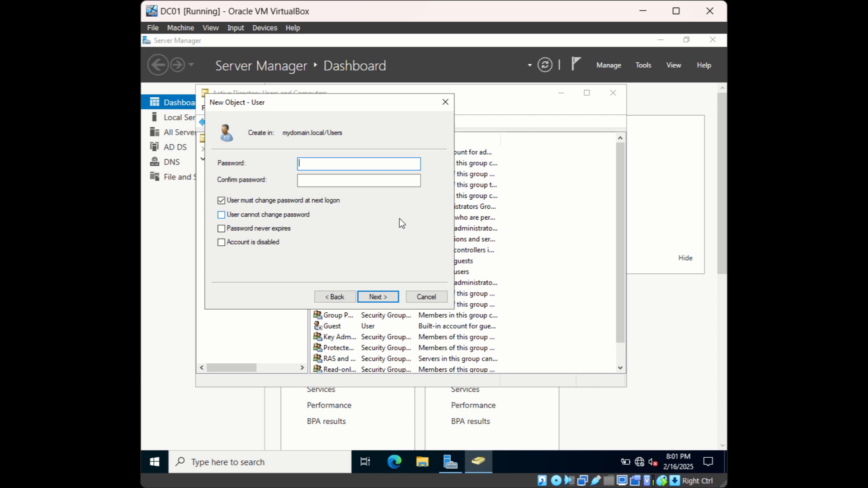
Enter and confirm the new user's password, and turn off "User must change password at next logon".
type("***********")
key("Tab")
type("********")
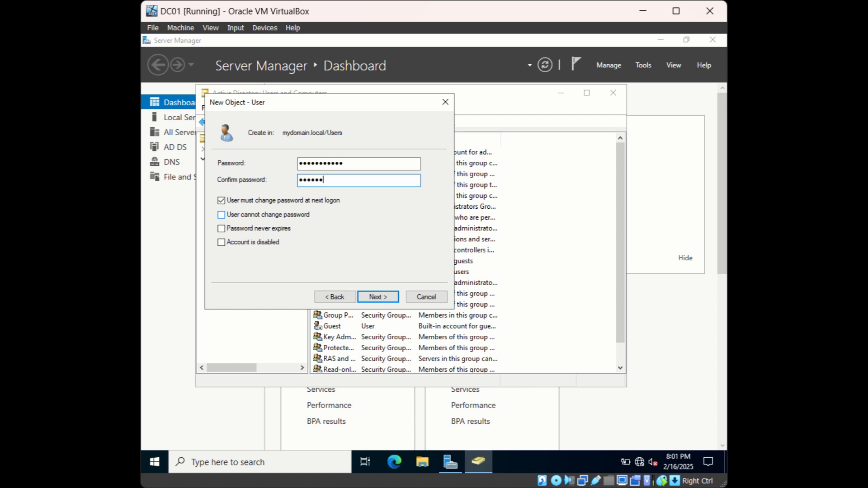
type("***")
left_click(222, 204)
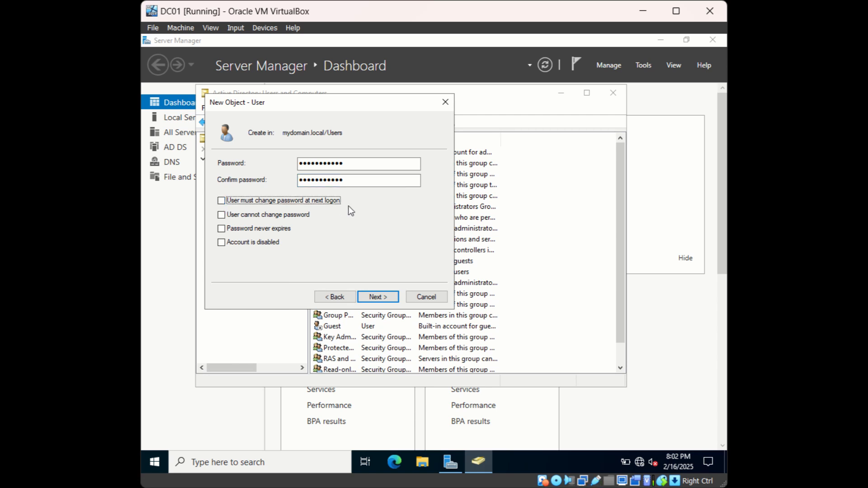
left_click(222, 216)
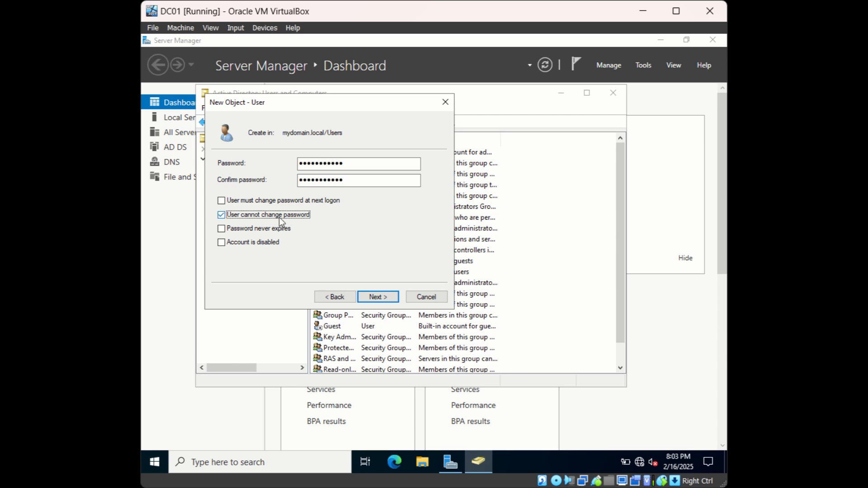
left_click(221, 215)
left_click(222, 229)
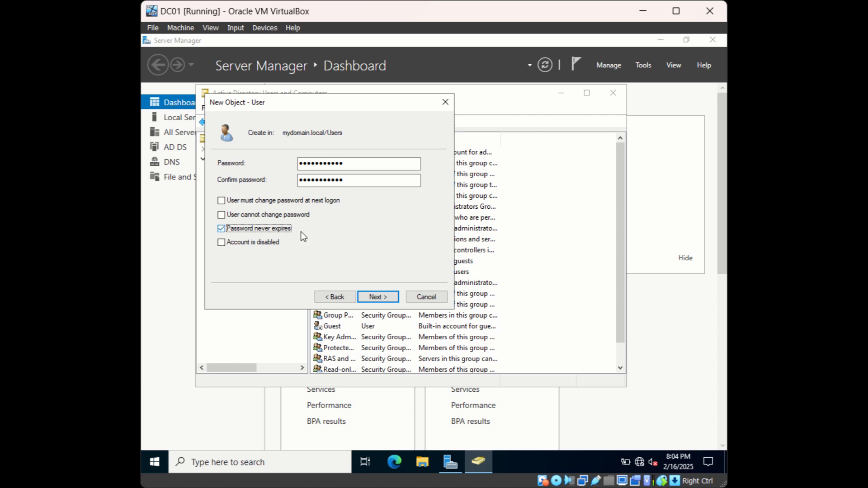
left_click(240, 228)
left_click(223, 243)
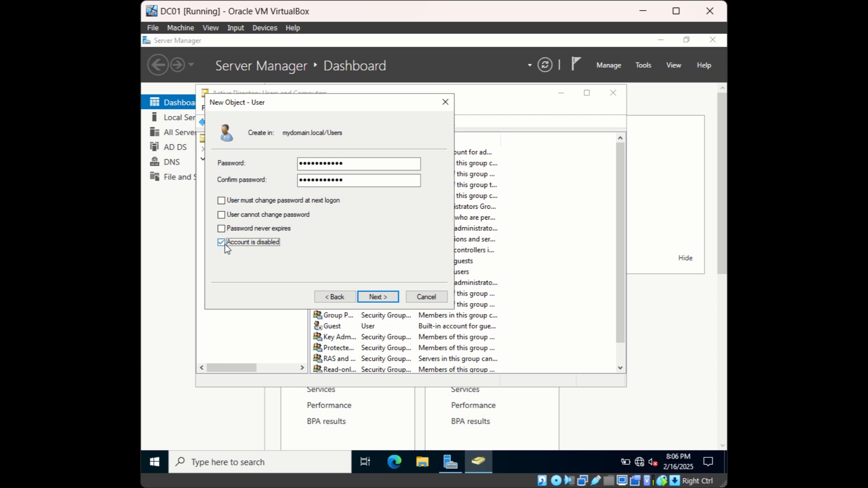
key("space")
key("shift+Tab")
key("shift+Tab")
key("shift+Tab")
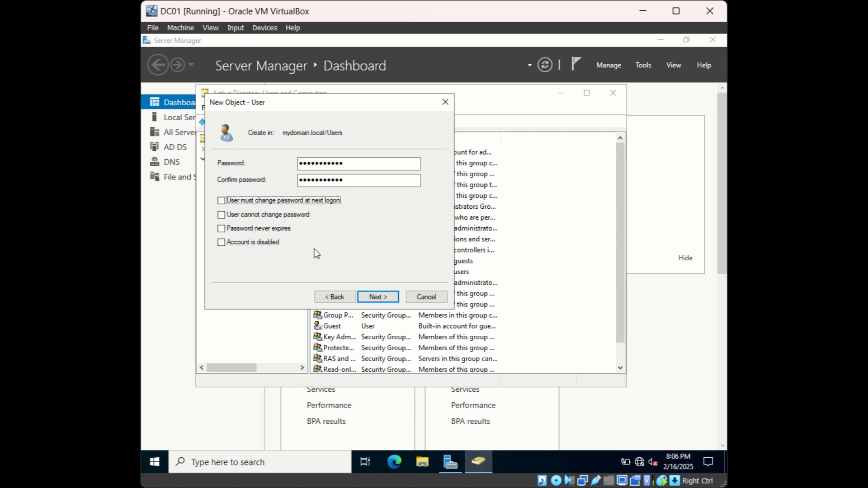
Complete the new user wizard to create the account in the Users container.
left_click(364, 298)
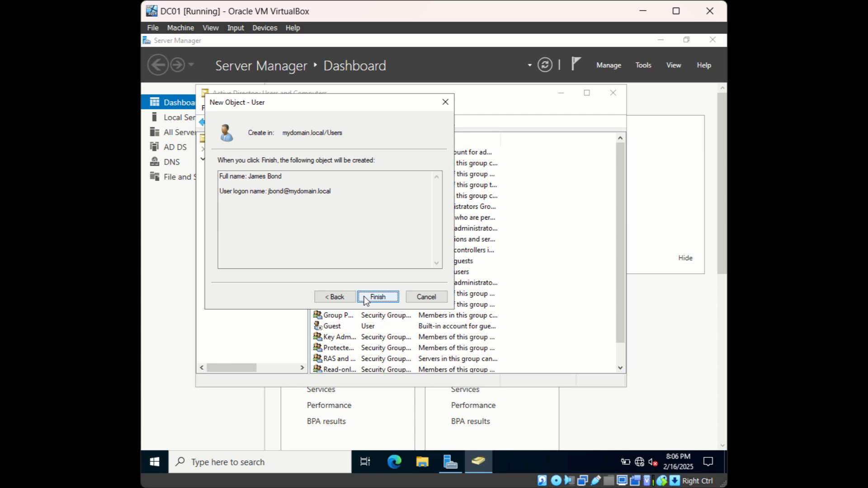
left_click(365, 297)
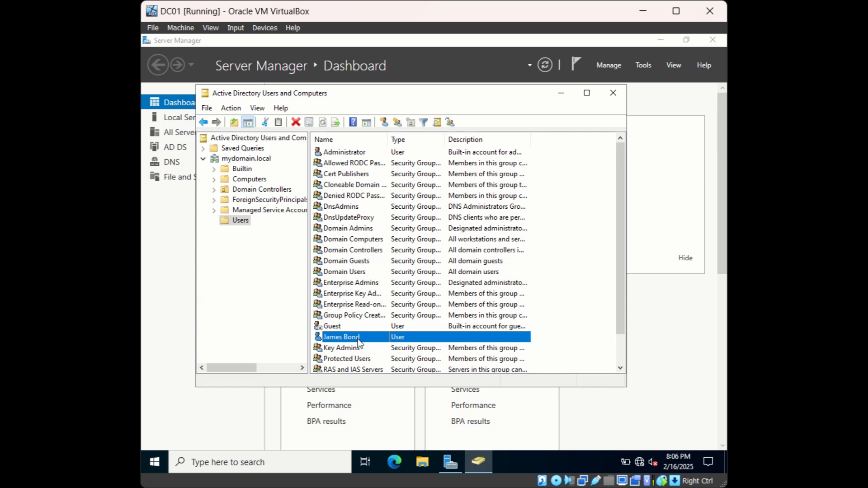
scroll(392, 306, "down", 1)
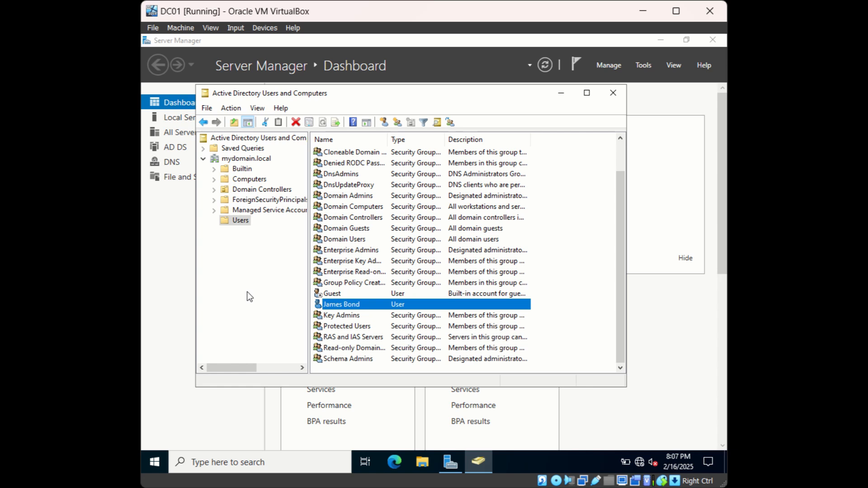
Turn on Advanced Features and open the new user's properties from the Users container at the Attribute Editor.
left_click(257, 108)
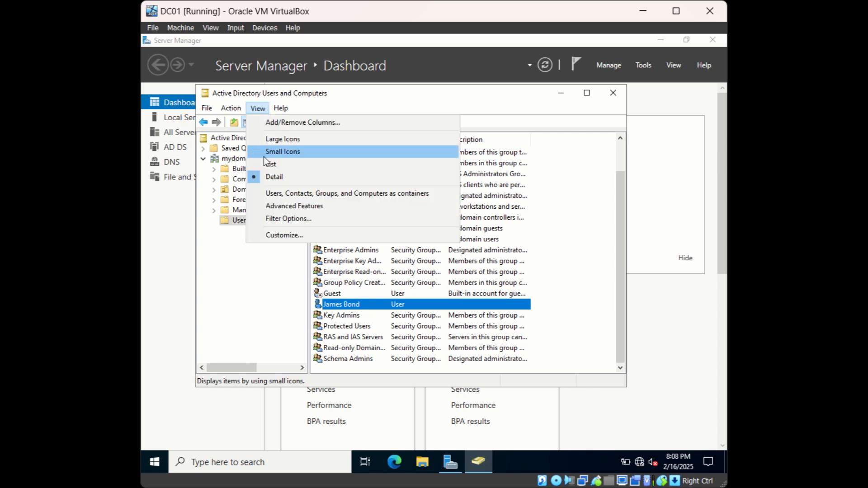
left_click(272, 207)
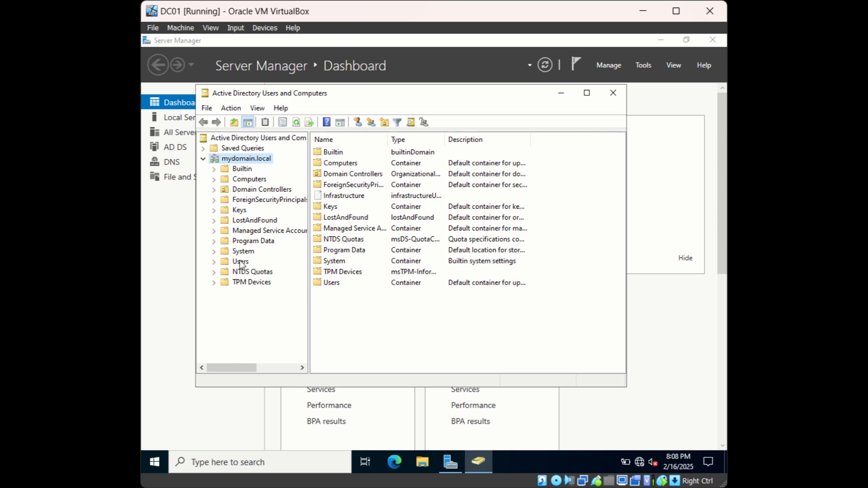
left_click(240, 262)
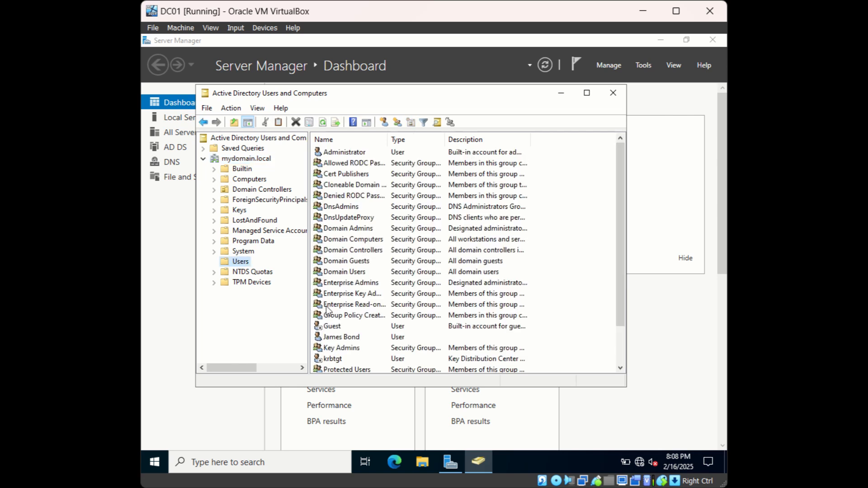
double_click(337, 338)
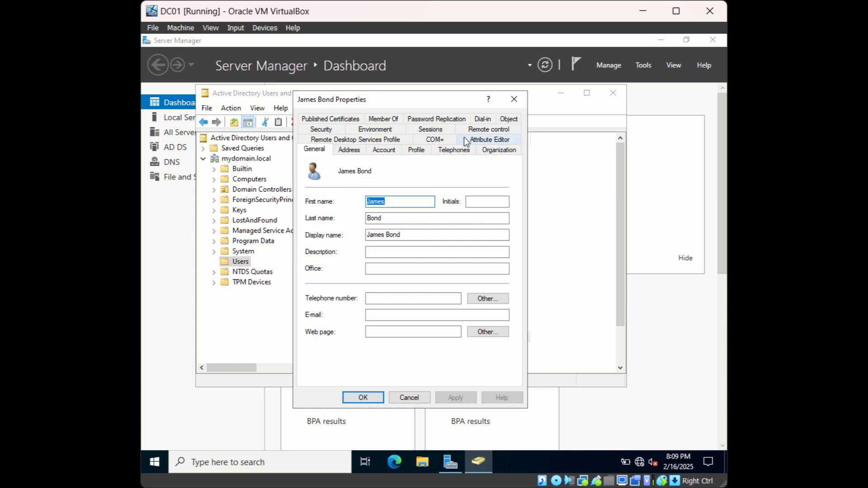
left_click(501, 140)
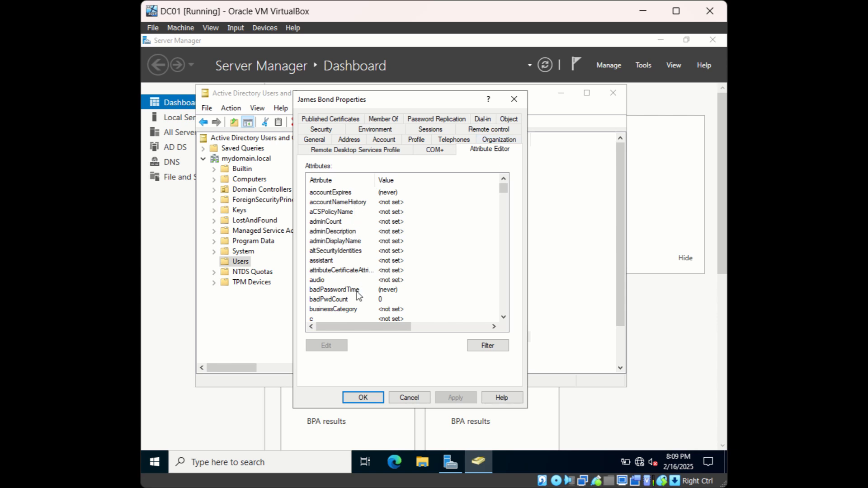
Turn on "Unlock account" in the new user's account settings and set the account expiry to Never.
left_click(384, 140)
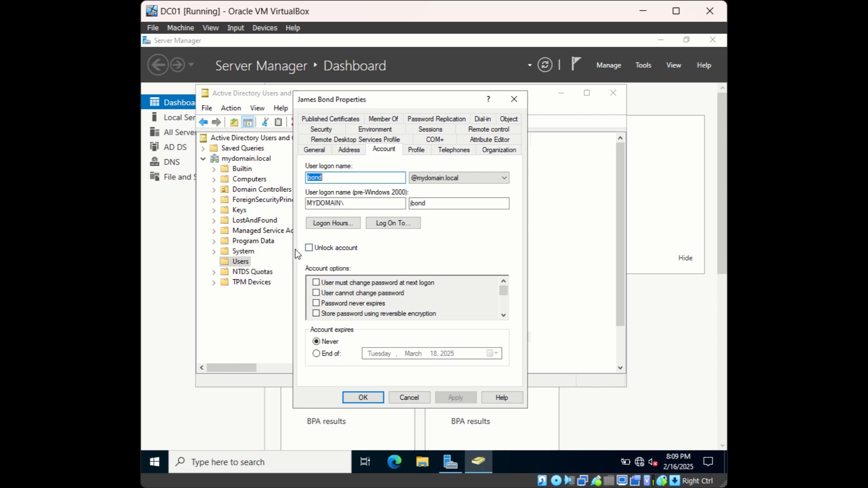
left_click(308, 252)
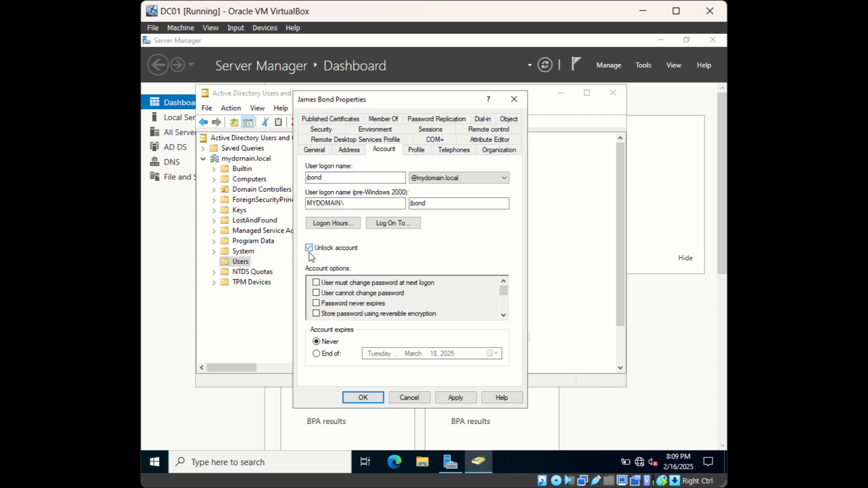
left_click(309, 248)
left_click(309, 249)
left_click(334, 340)
left_click(321, 355)
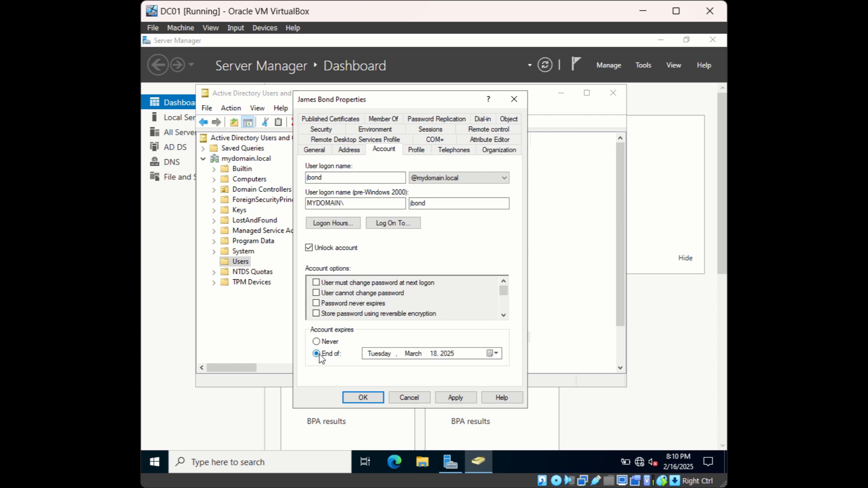
left_click(316, 342)
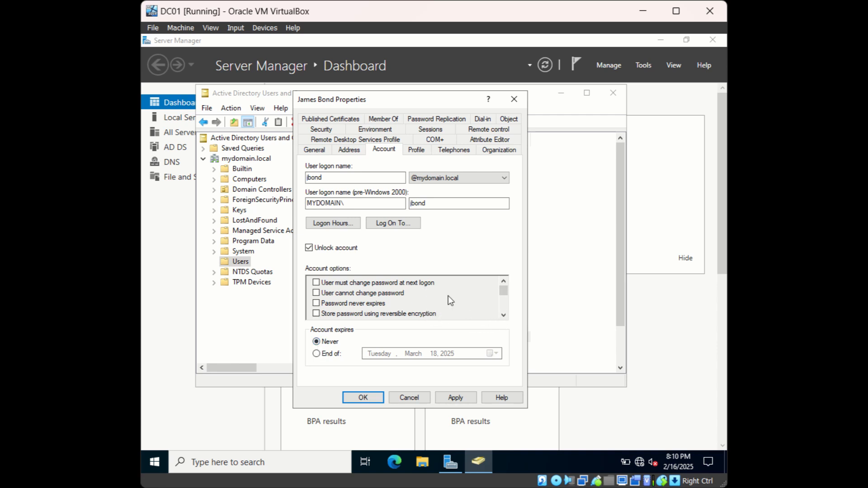
left_click(503, 316)
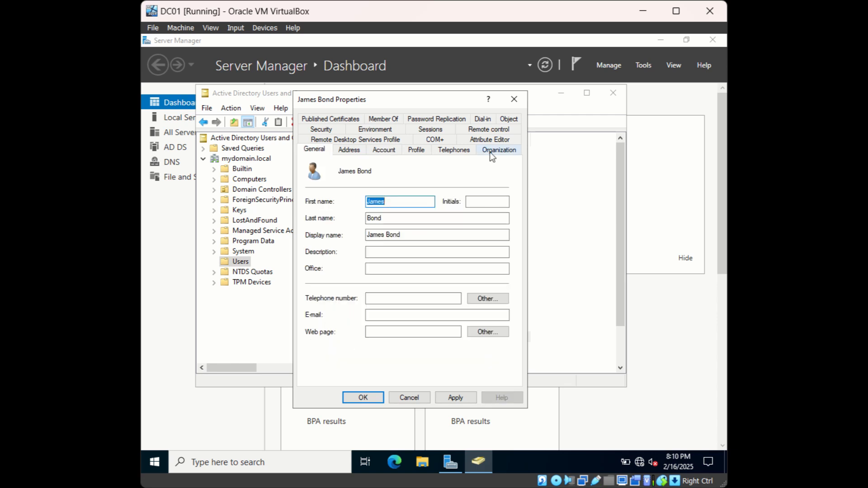
Examine the user's organization details, including job title, department and the manager selection dialog, without assigning a manager.
left_click(492, 154)
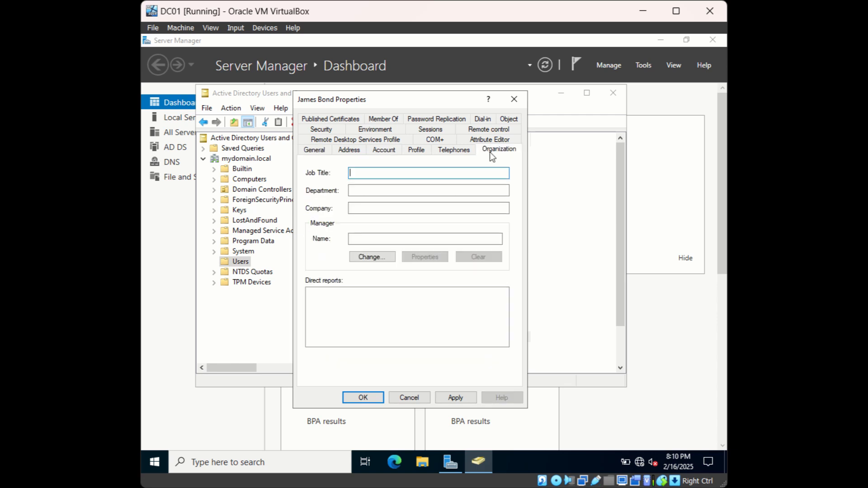
left_click(423, 173)
left_click(394, 191)
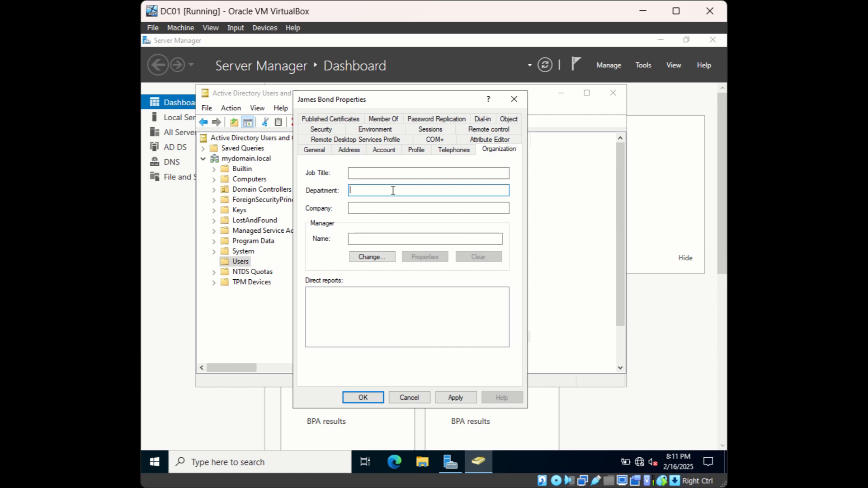
left_click(379, 239)
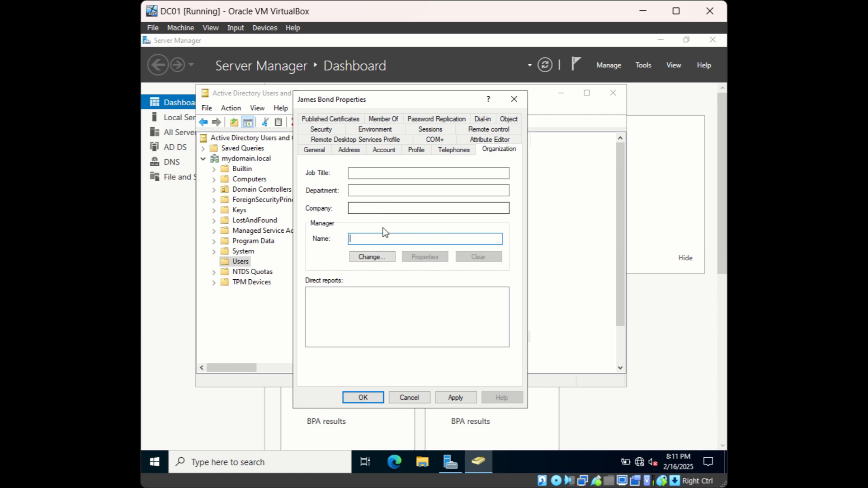
left_click(371, 256)
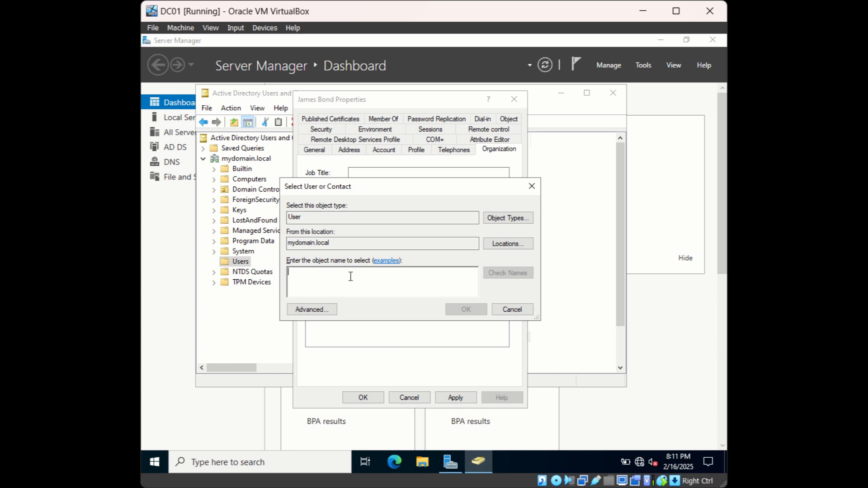
left_click(538, 187)
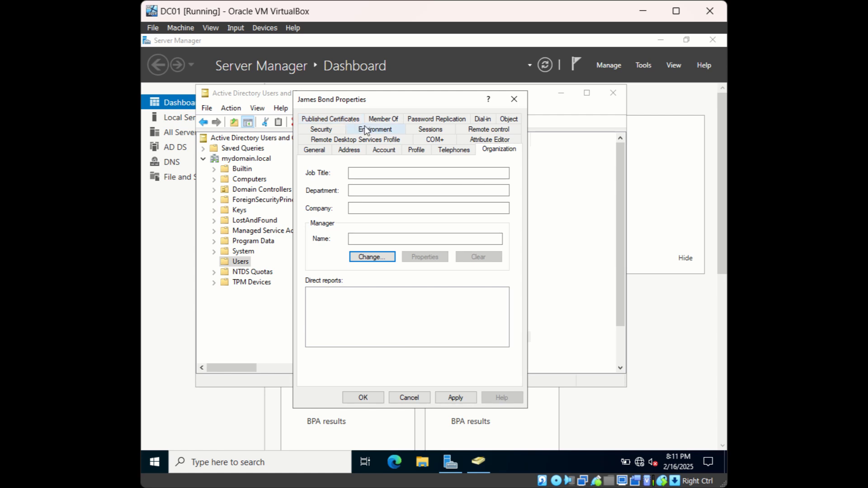
Examine the user's group memberships and the dialog for adding groups, without adding any group.
left_click(394, 120)
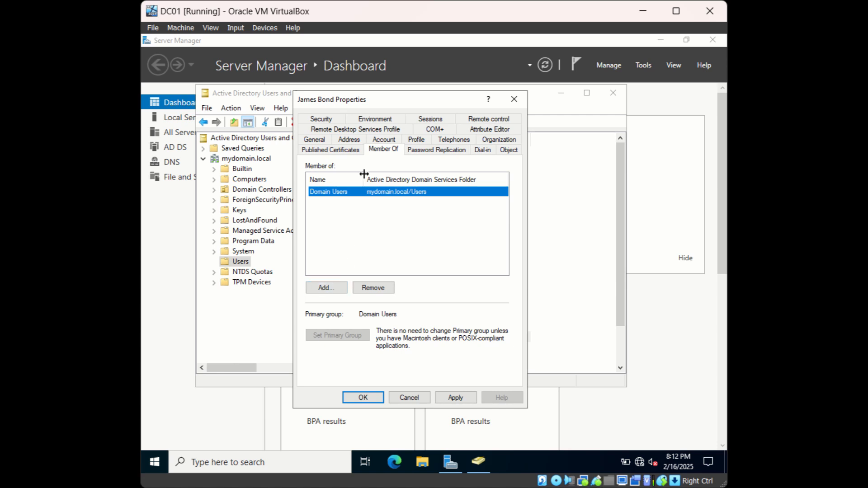
left_click(333, 289)
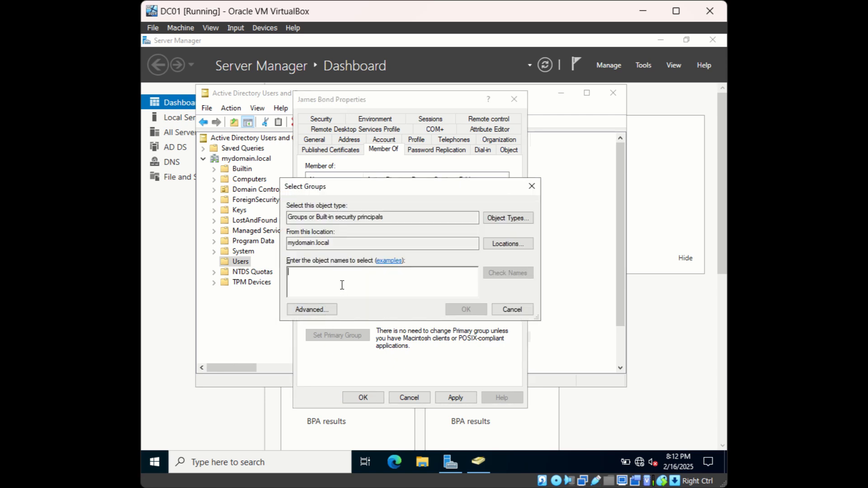
left_click(532, 186)
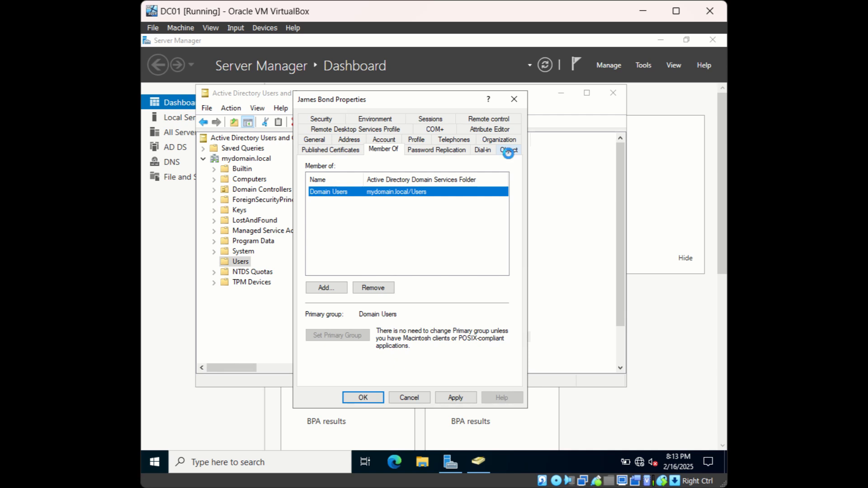
Examine the user's object details, highlighting the container path and the user part of the canonical name.
left_click(509, 151)
left_click(425, 180)
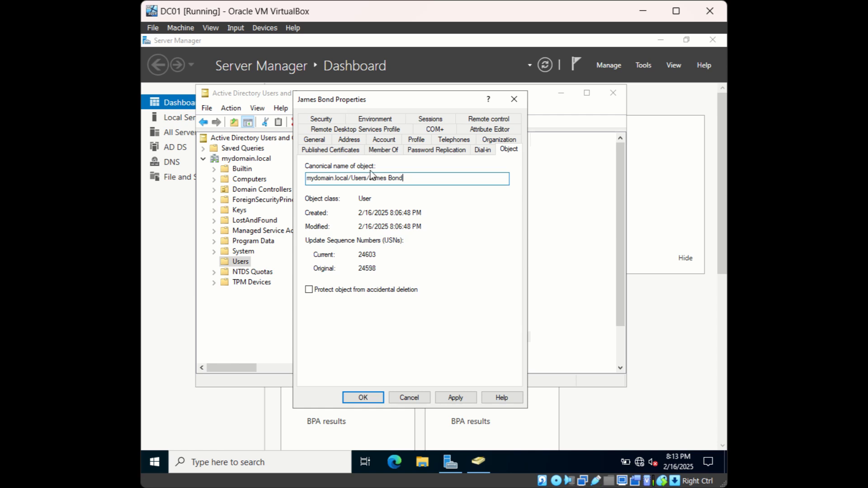
left_click_drag(409, 181, 304, 179)
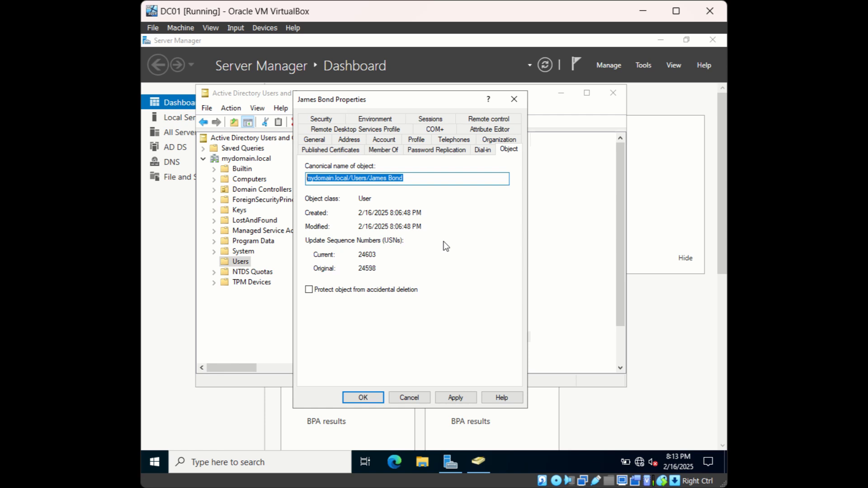
left_click(316, 178)
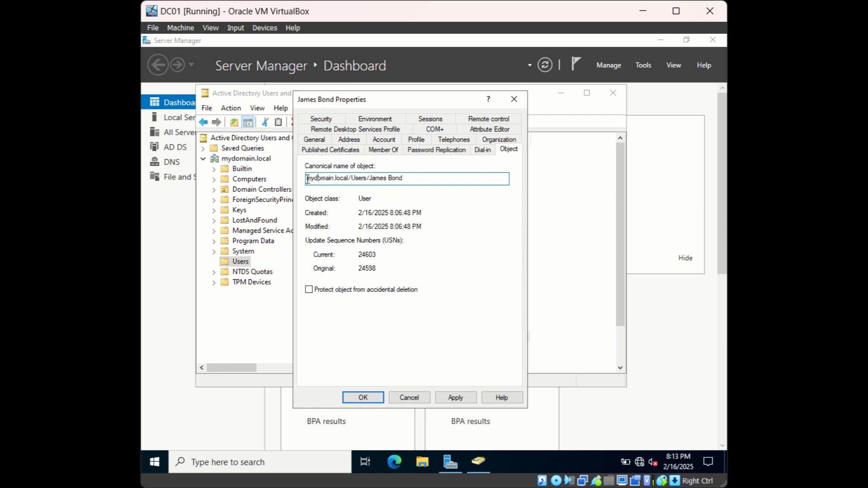
left_click_drag(308, 179, 367, 184)
left_click_drag(369, 180, 406, 180)
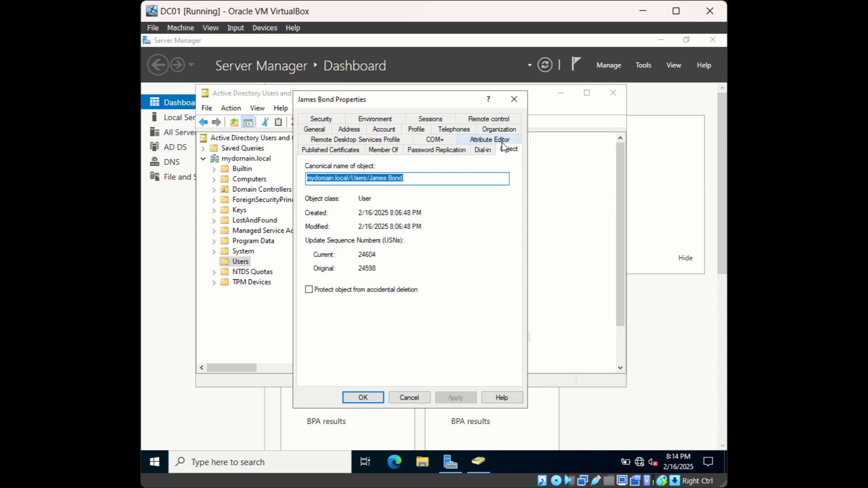
Find the proxyAddresses attribute in the Attribute Editor and inspect its value editor without adding a value.
left_click(502, 143)
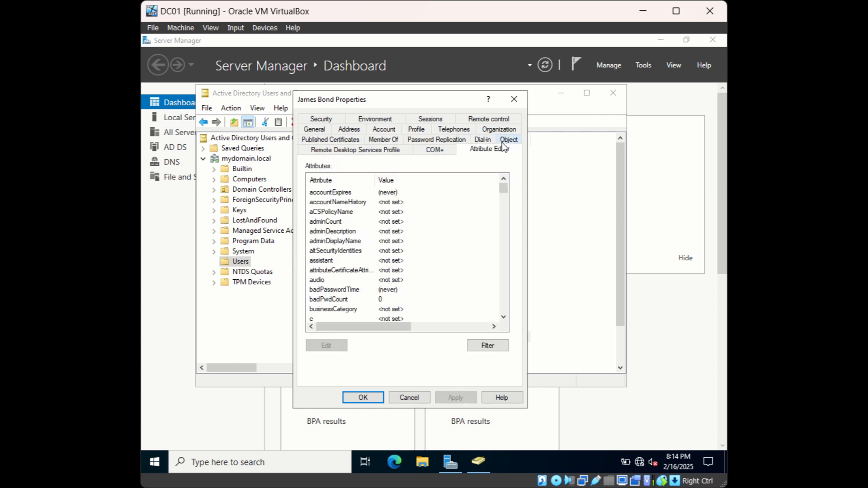
left_click(348, 224)
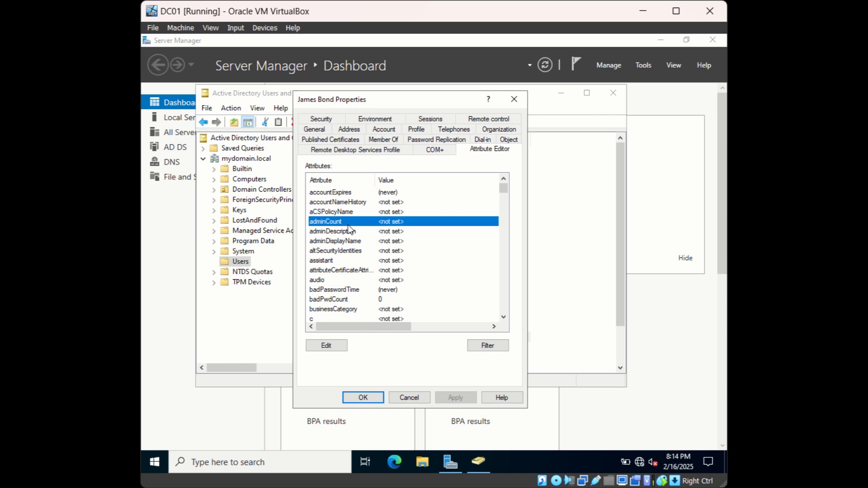
left_click(350, 260)
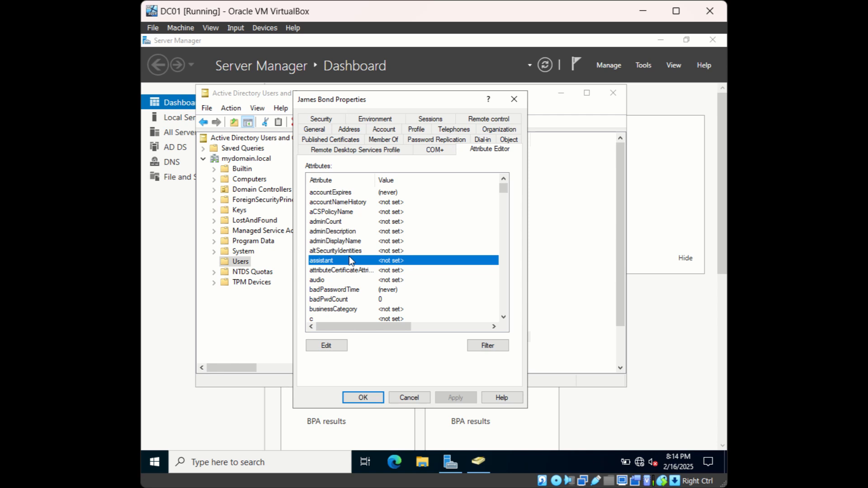
type("pro")
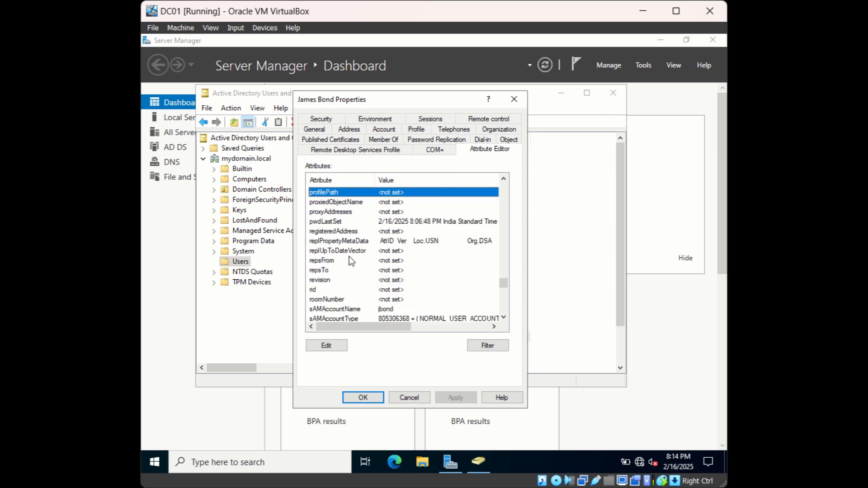
left_click(347, 216)
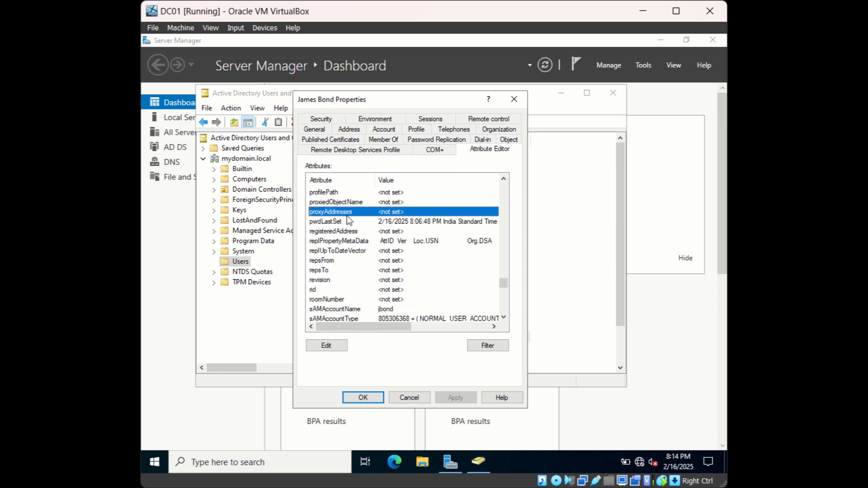
double_click(347, 216)
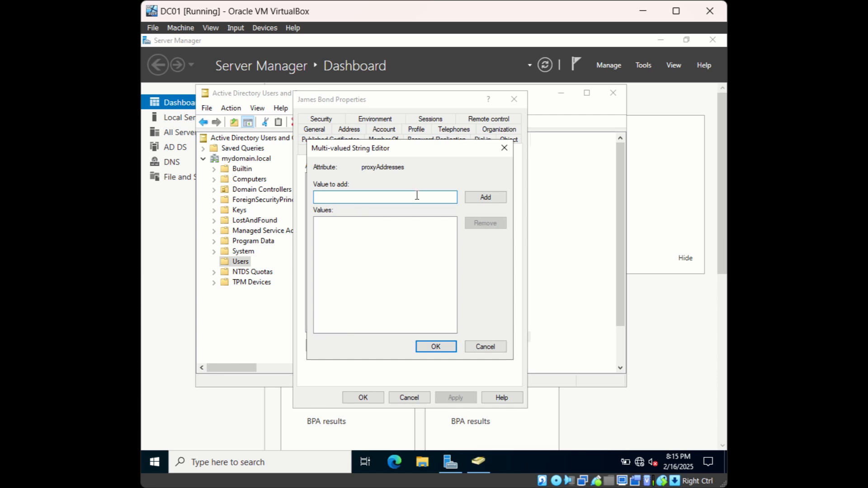
left_click(504, 148)
Set the user's department attribute to HR, apply the change and close the user's properties.
left_click(385, 212)
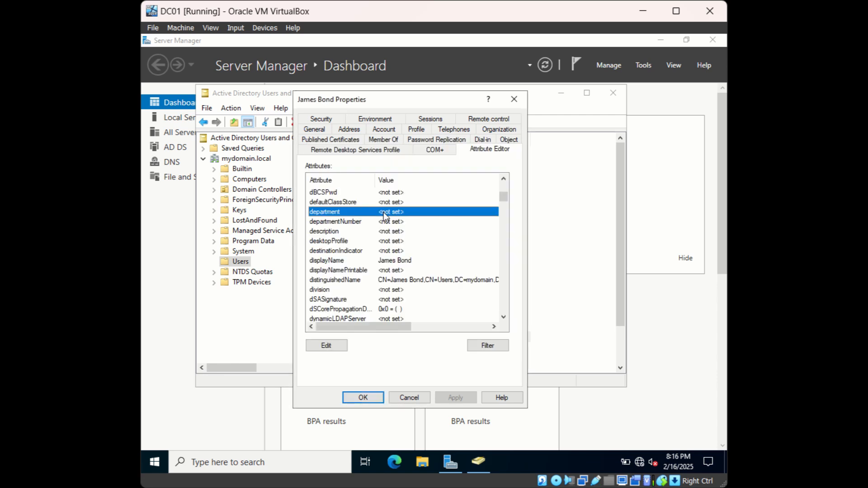
double_click(384, 212)
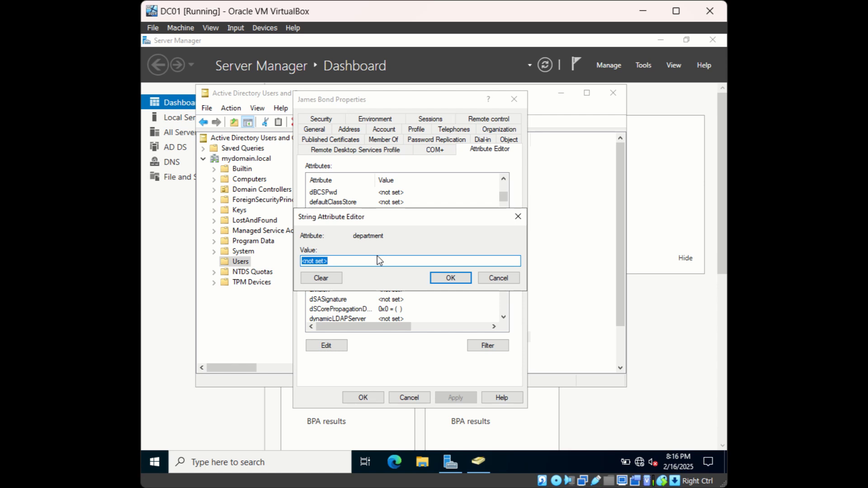
type("HR")
left_click(439, 277)
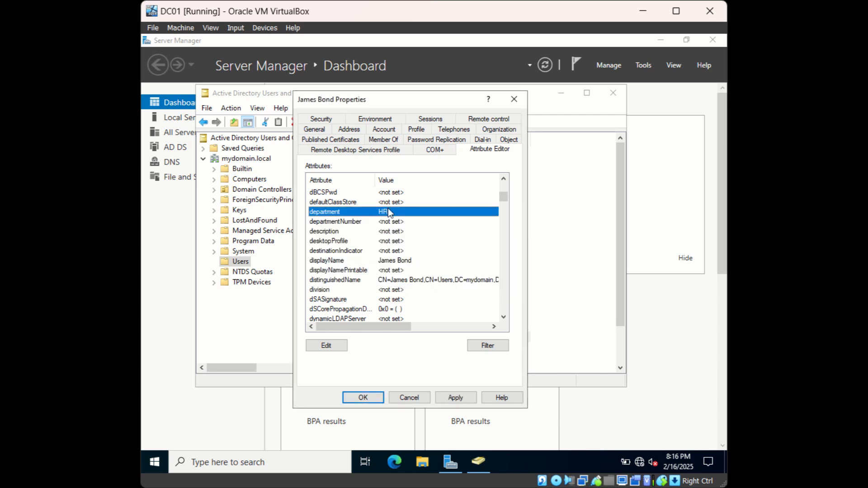
left_click(460, 400)
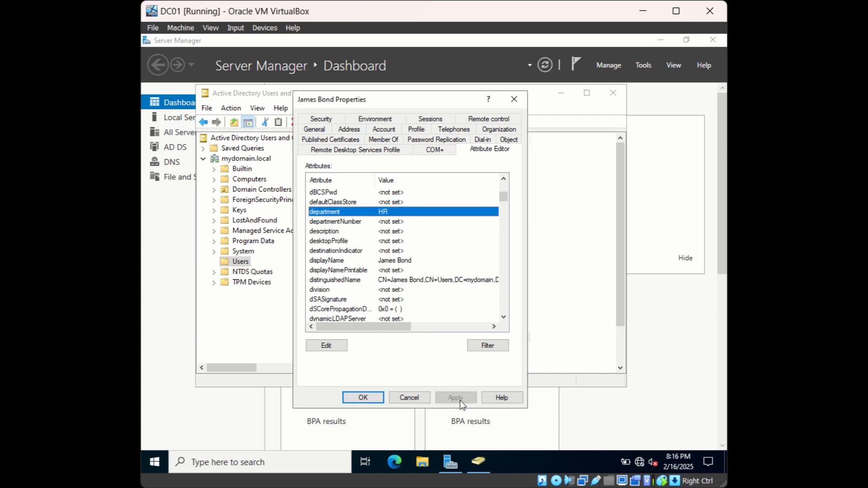
left_click(376, 400)
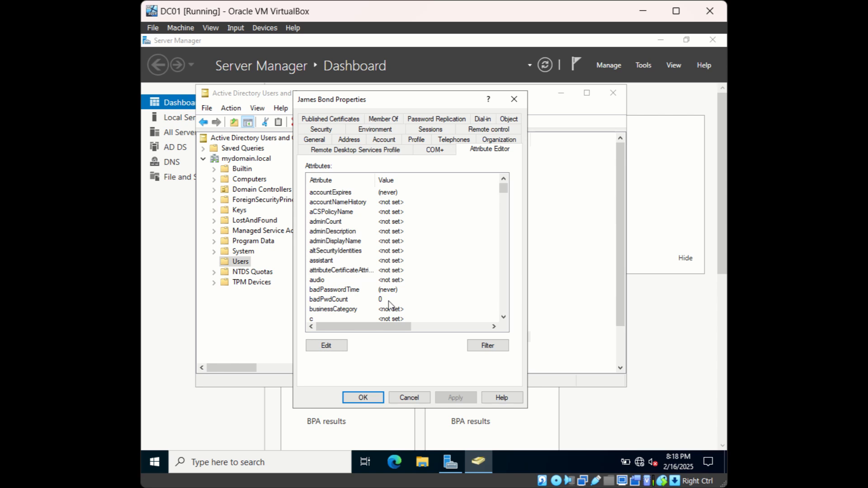
left_click(364, 398)
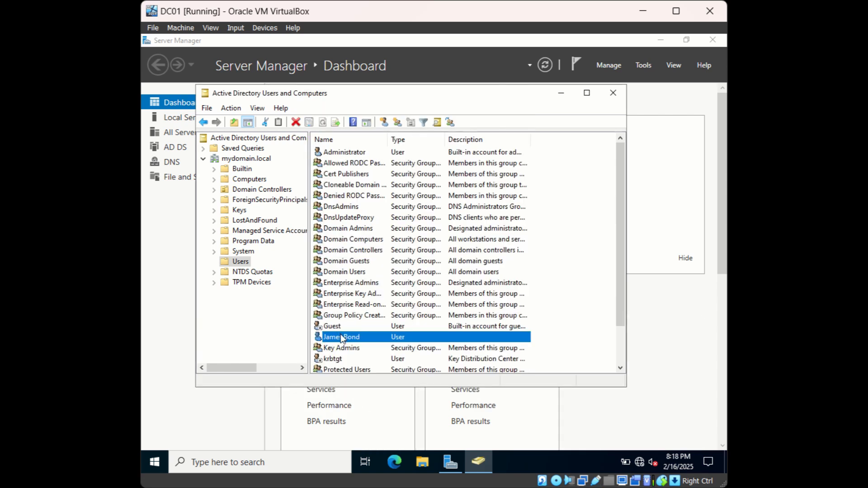
Reset the new user's password, entering and confirming the new password with "Unlock the user's account" turned on.
left_click(430, 296)
left_click(360, 337)
right_click(361, 339)
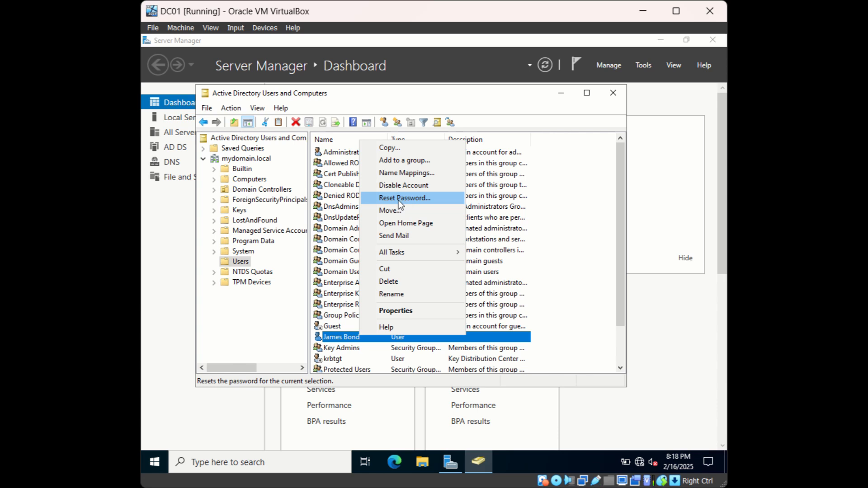
left_click(410, 197)
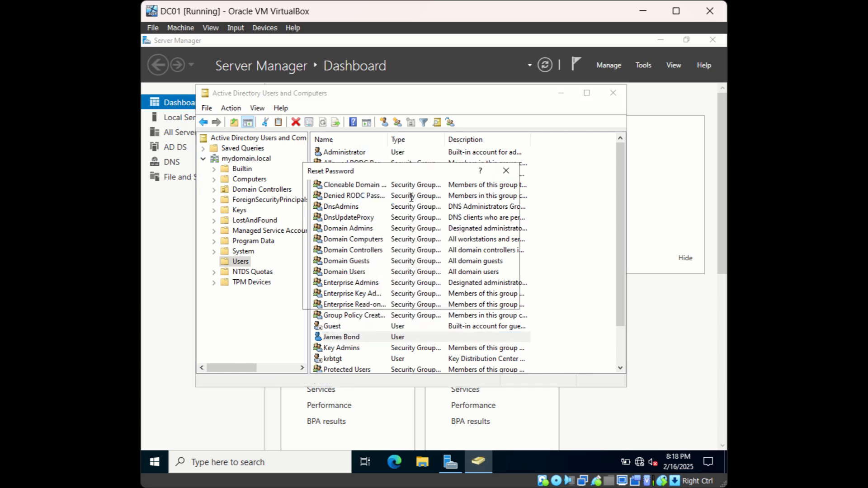
type("•••••••••••")
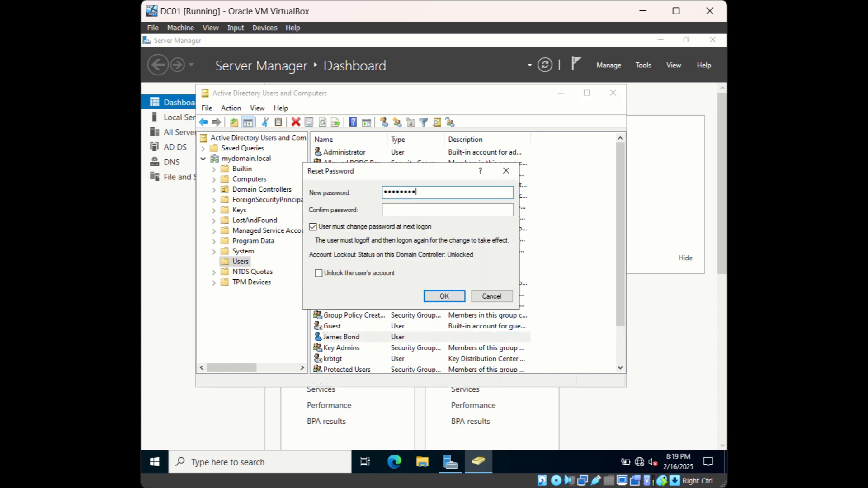
key("Tab")
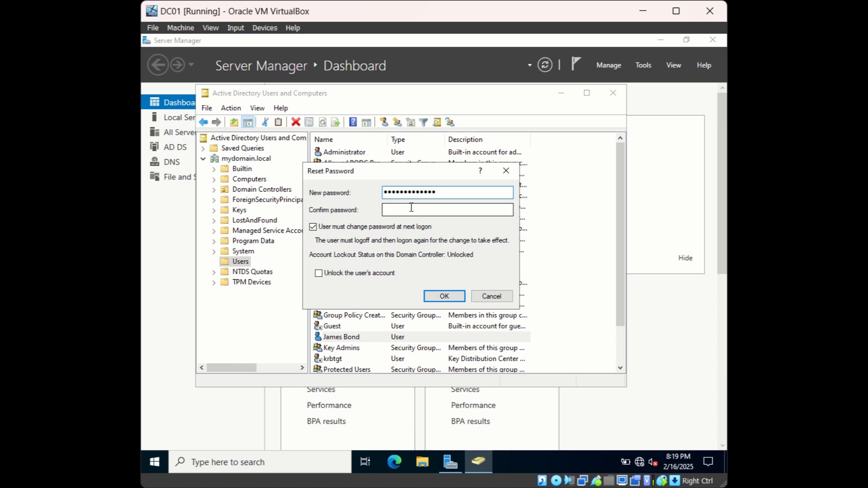
key("ctrl+v")
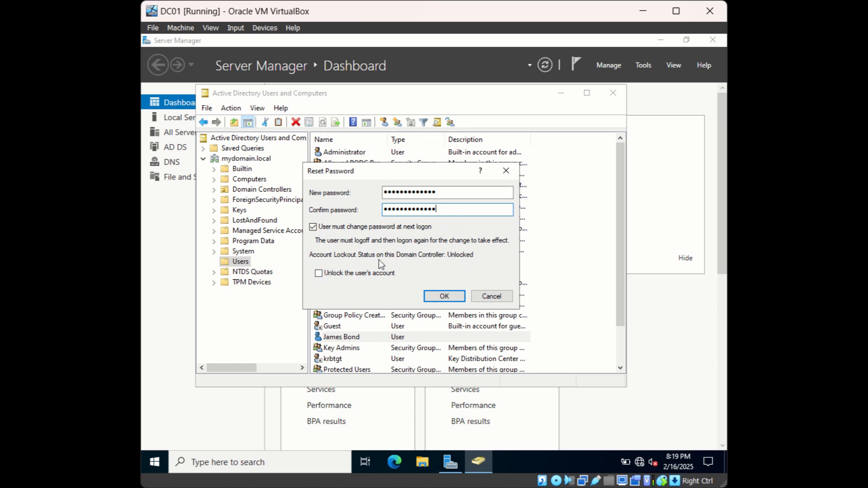
left_click(321, 271)
left_click(437, 298)
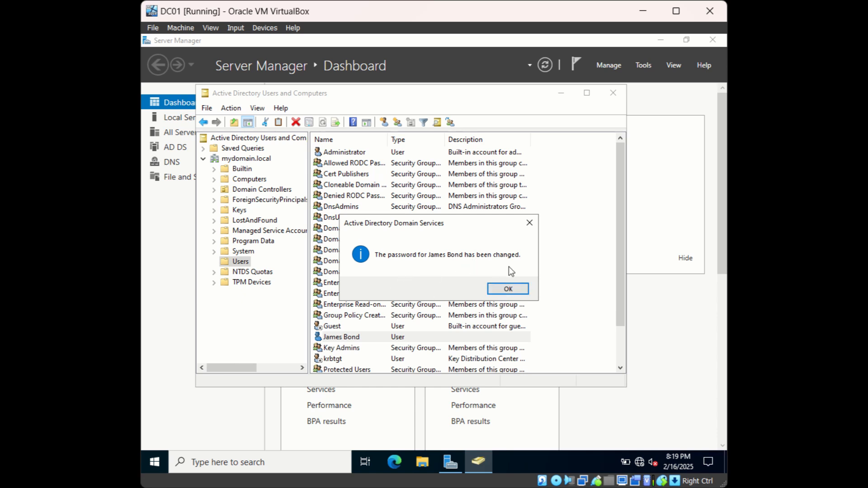
Dismiss the password-change confirmation and disable the new user's account in the Users container.
left_click(510, 291)
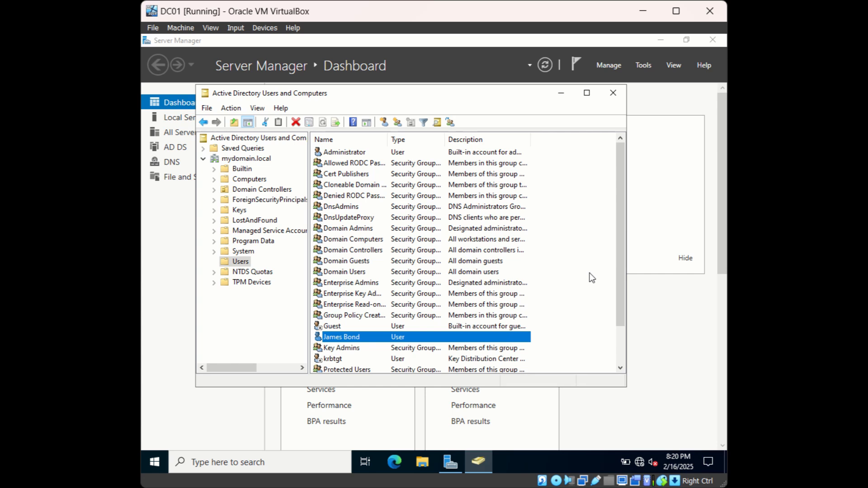
double_click(353, 336)
right_click(355, 338)
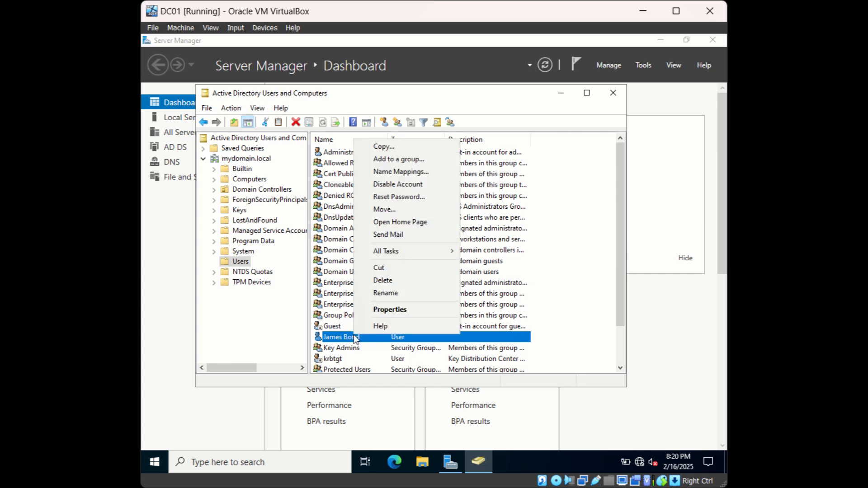
left_click(390, 186)
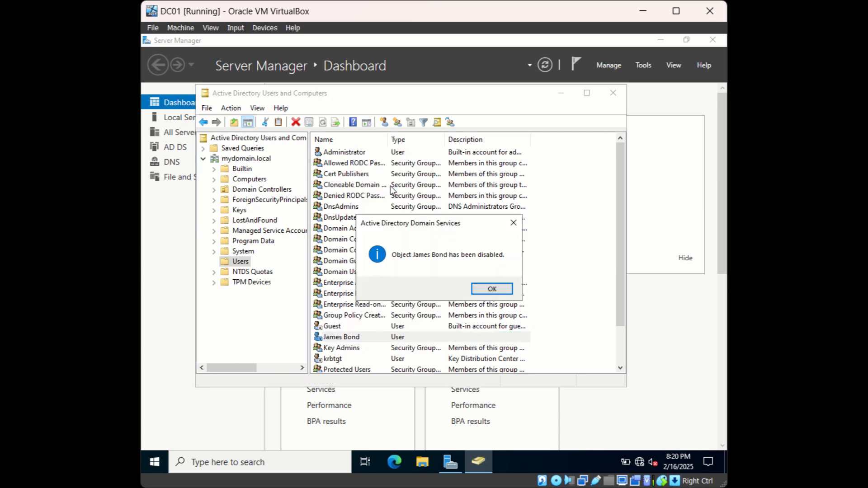
left_click(492, 289)
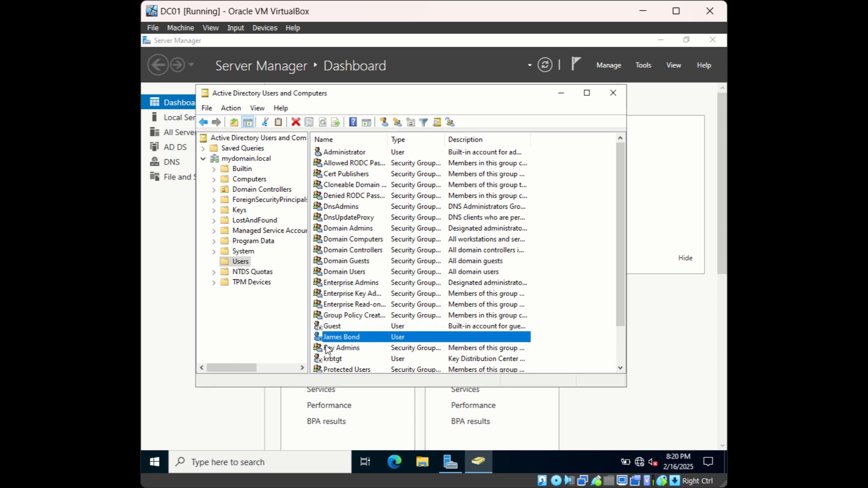
Compare the disabled user's icon in the Users list with the Guest account's icon.
left_click(443, 307)
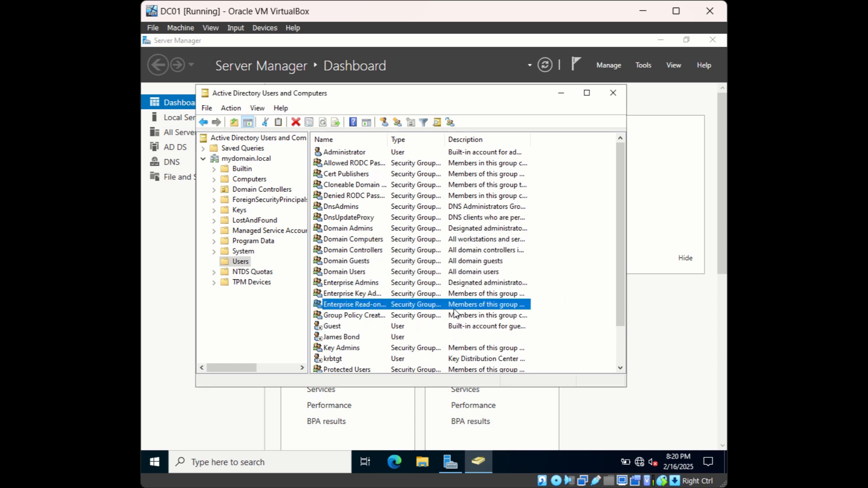
left_click(322, 340)
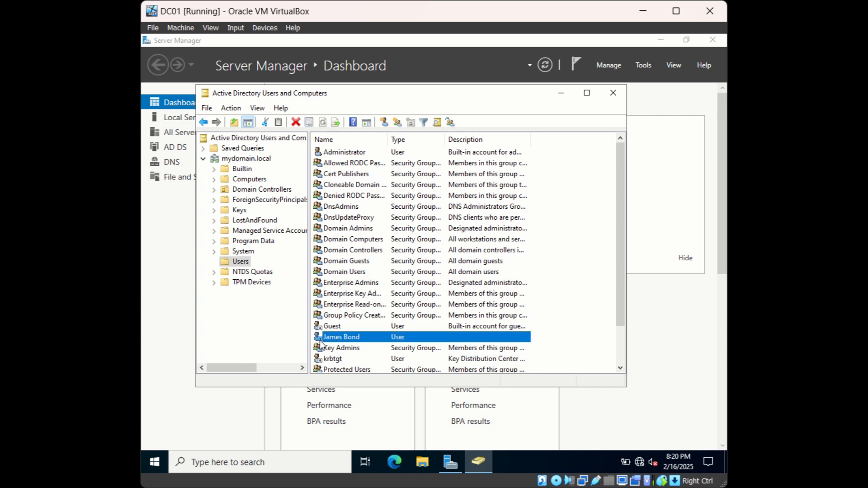
key("Up")
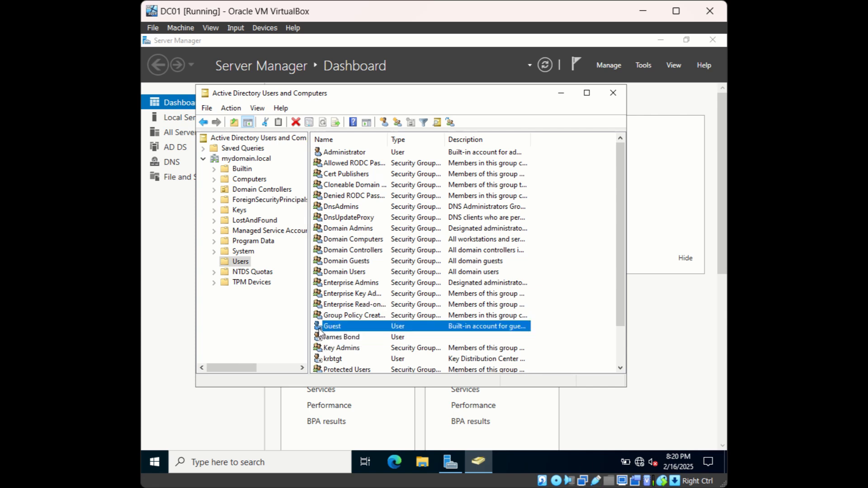
left_click(320, 341)
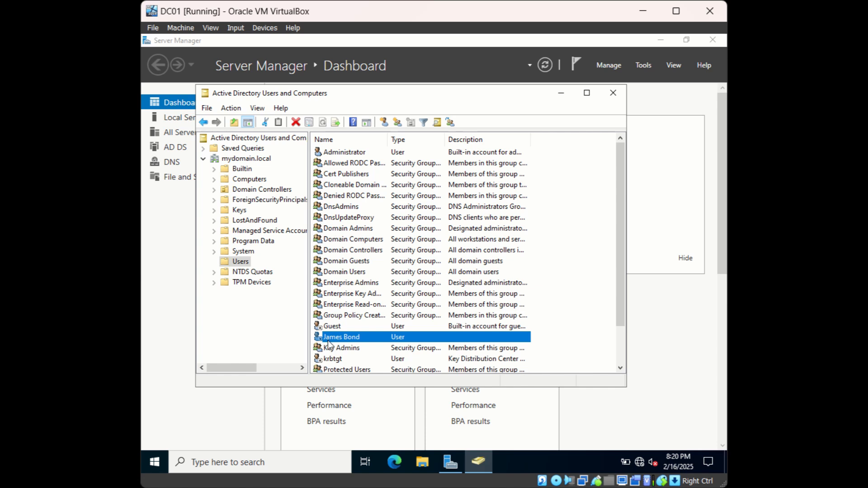
Re-enable the new user's account and refresh the Users container.
right_click(329, 343)
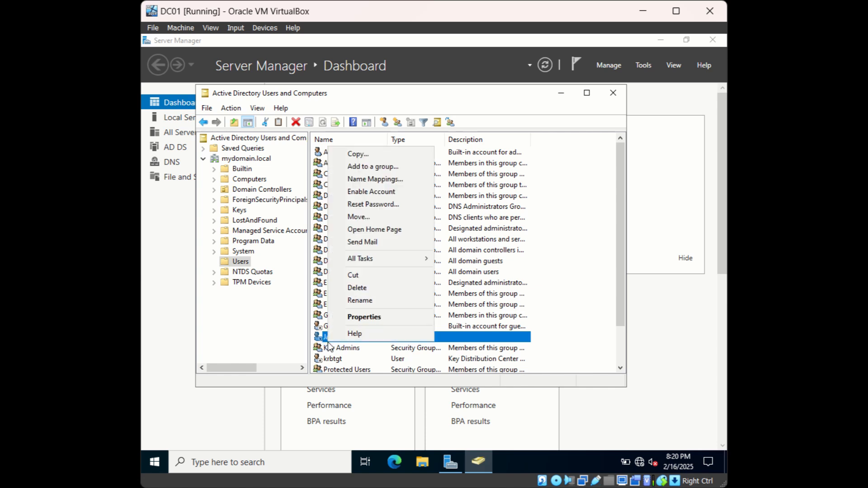
left_click(363, 194)
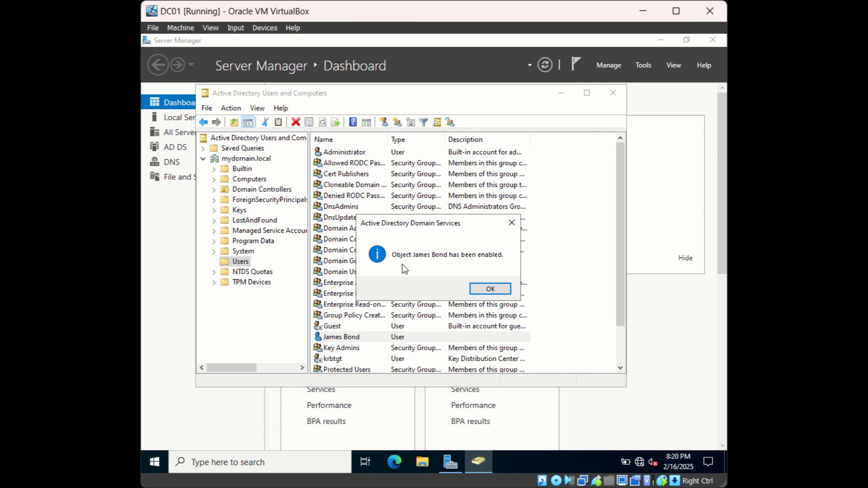
left_click(477, 293)
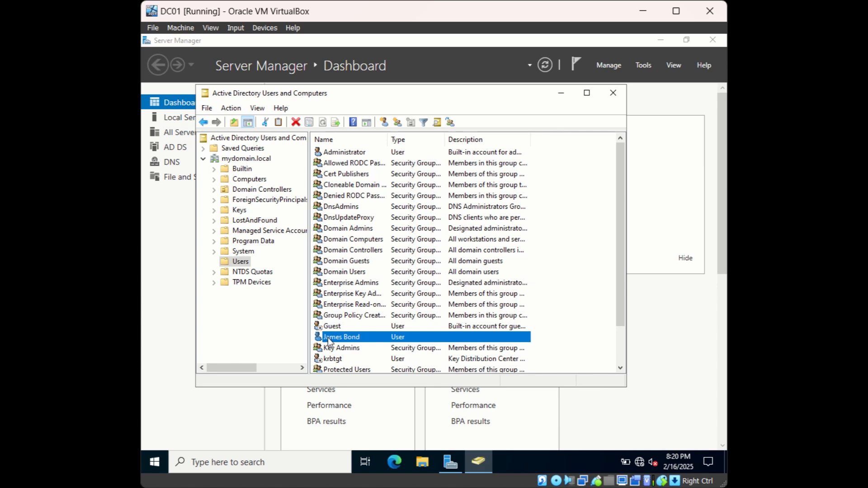
key("F5")
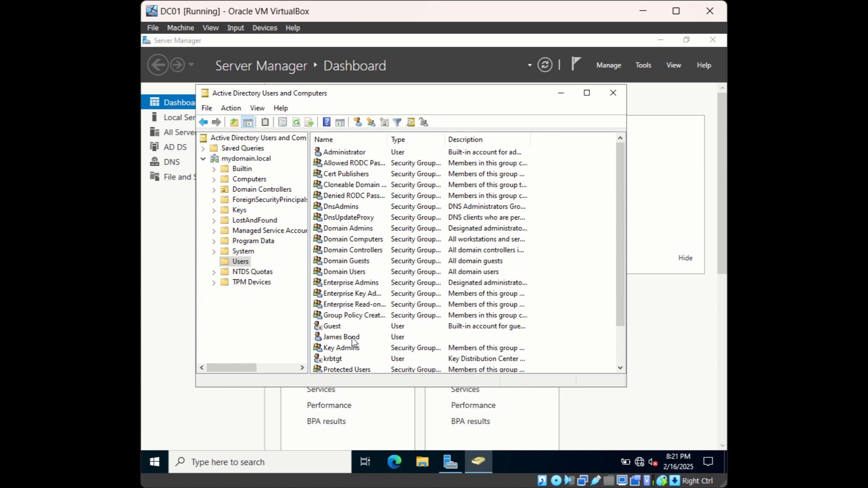
Move the new user from the Users container into the Managed Service Accounts container.
left_click(352, 339)
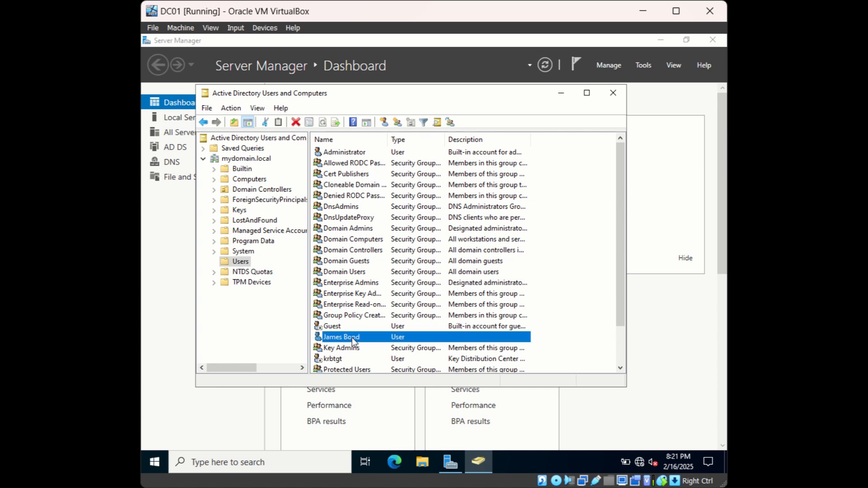
left_click(238, 263)
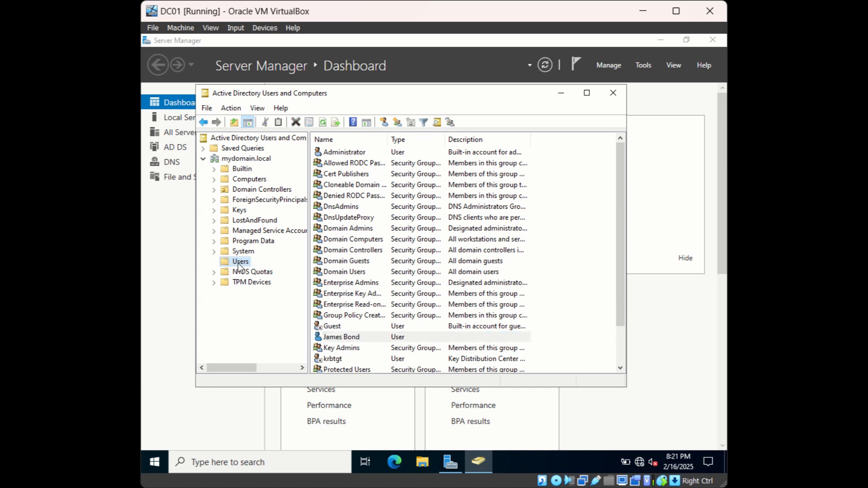
left_click(349, 341)
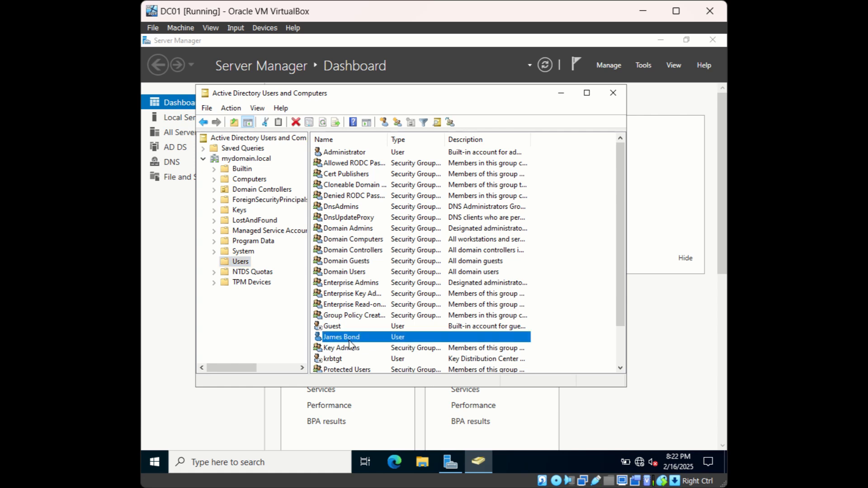
right_click(349, 340)
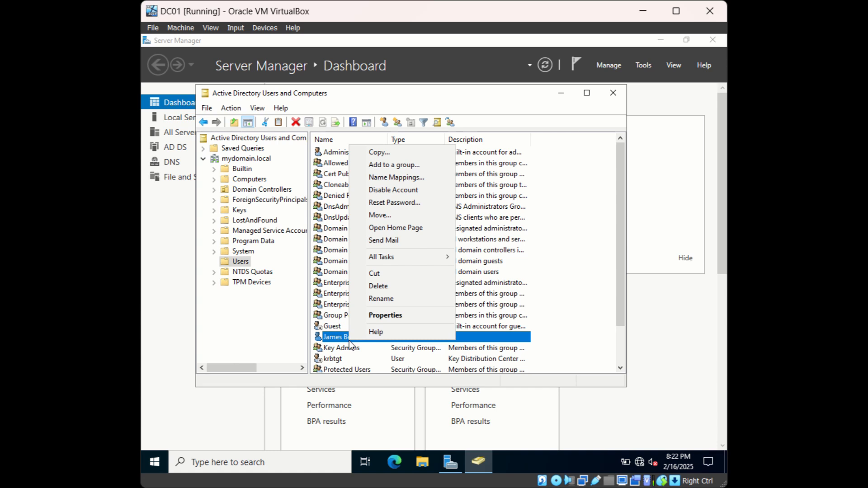
left_click(384, 218)
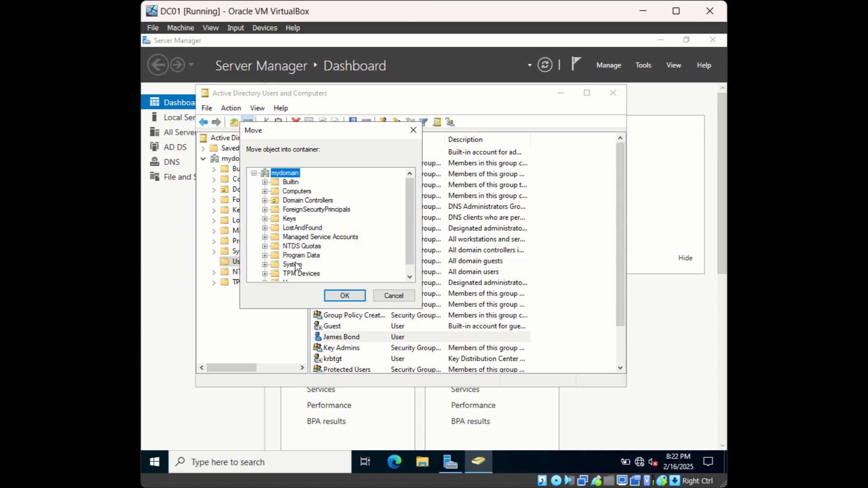
left_click(344, 236)
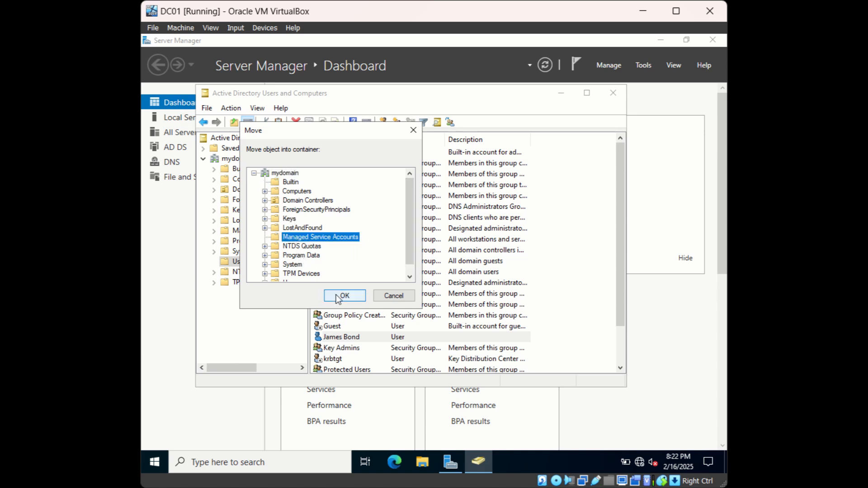
left_click(345, 295)
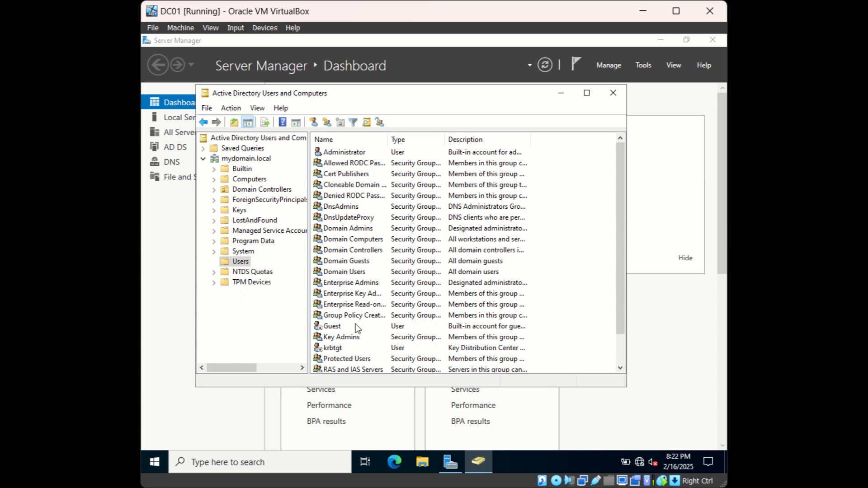
Check the moved user's canonical name in its object details within the Managed Service Accounts container.
left_click(261, 234)
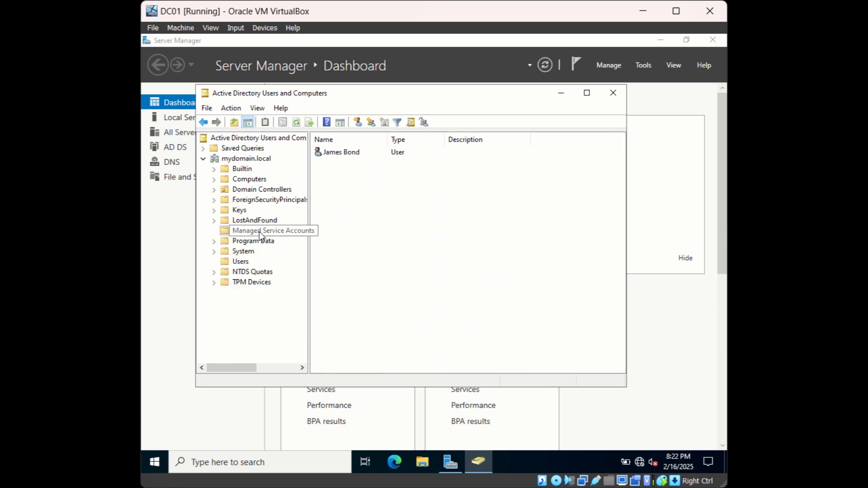
left_click(345, 156)
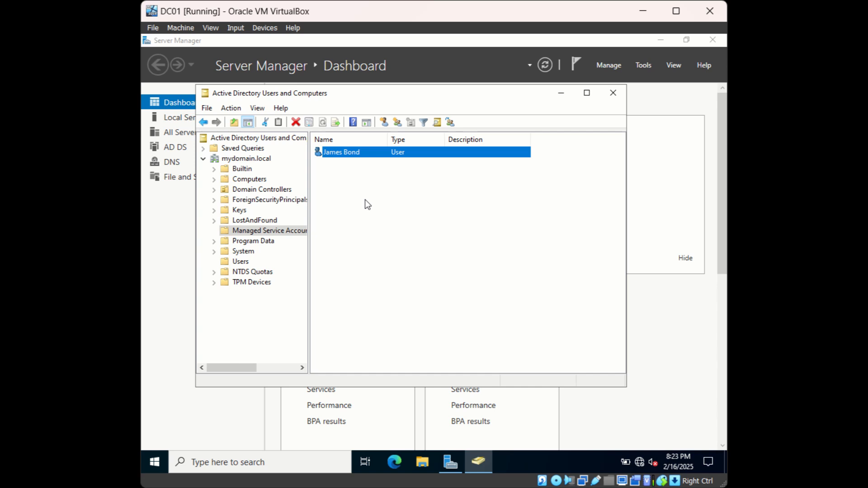
double_click(359, 153)
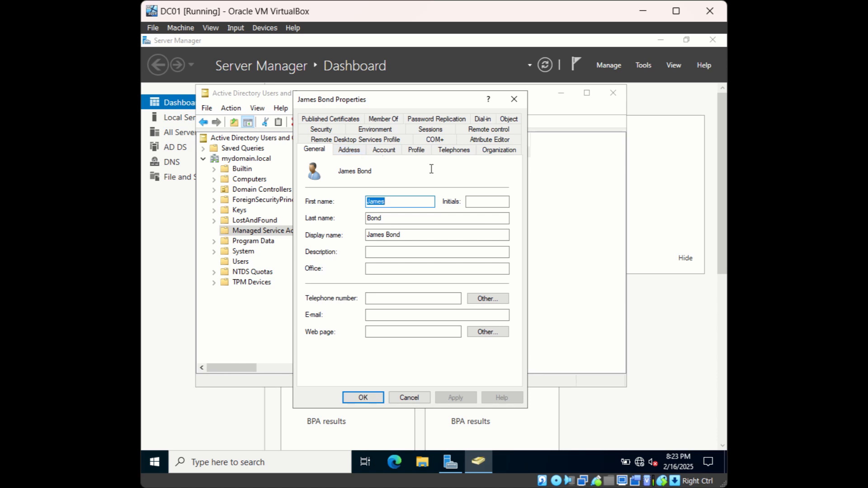
left_click(508, 120)
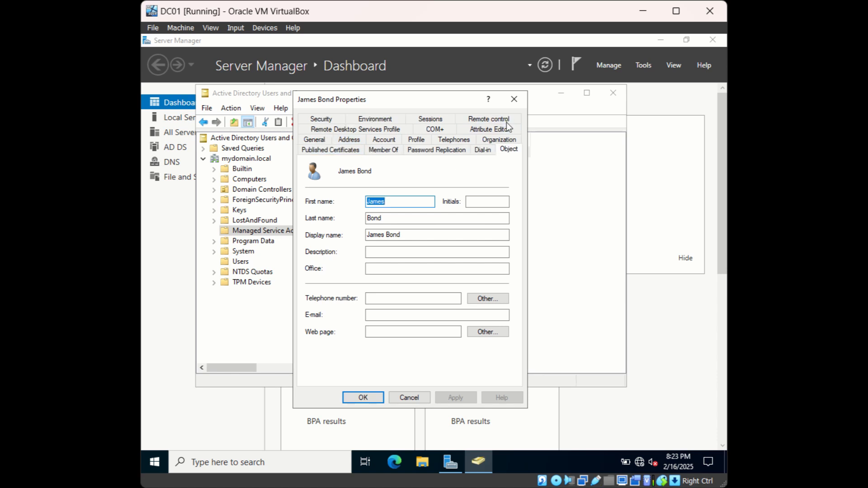
left_click(425, 180)
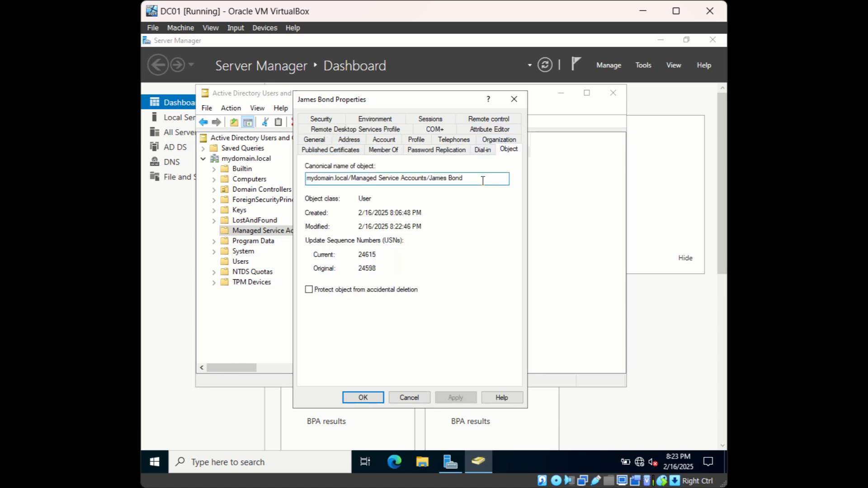
left_click_drag(466, 181, 301, 180)
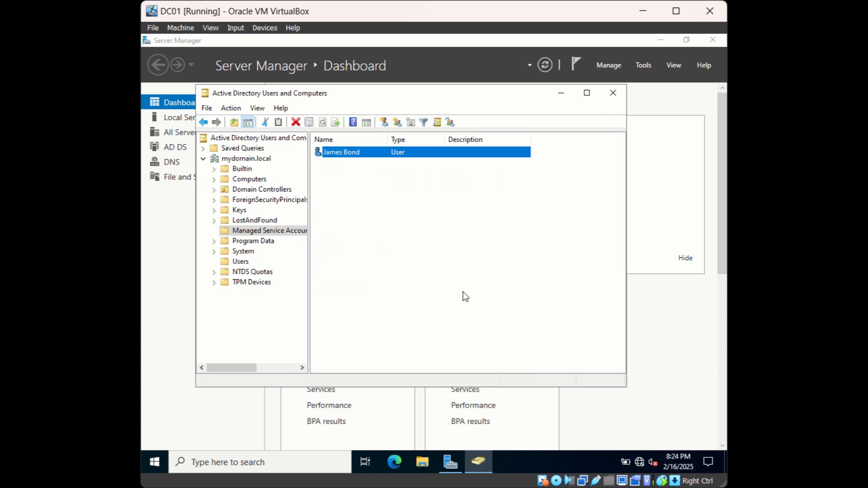
right_click(360, 155)
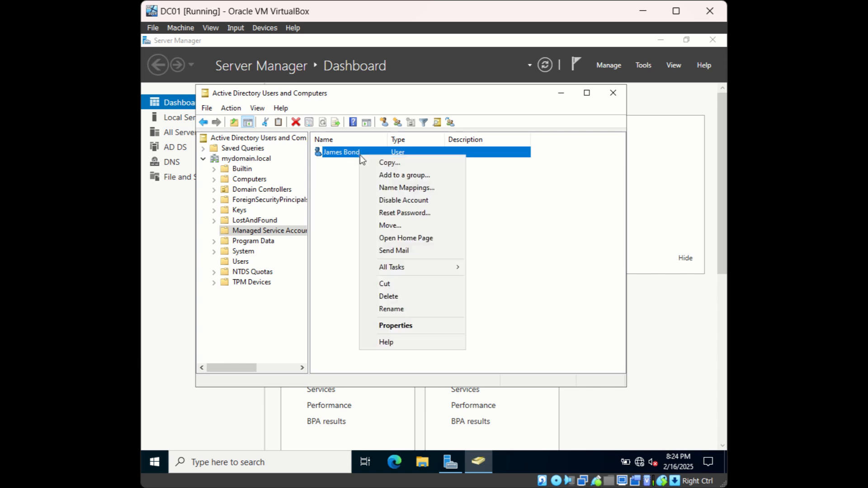
left_click(397, 300)
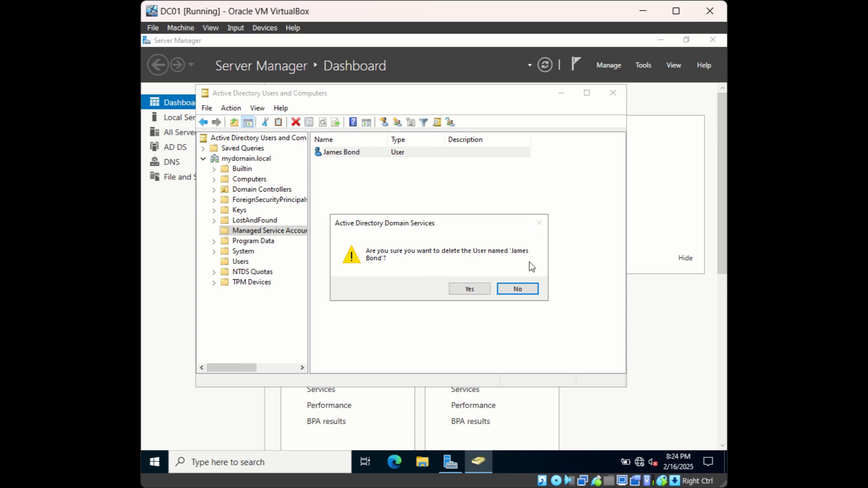
left_click(517, 289)
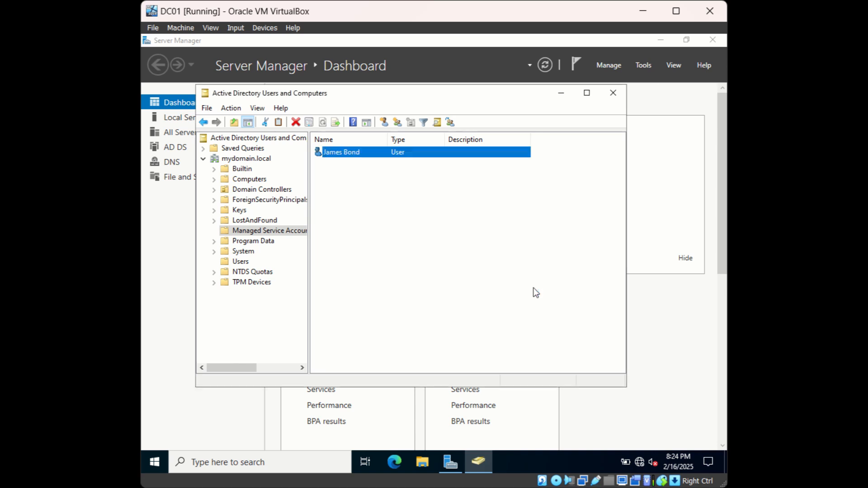
Turn on "Protect object from accidental deletion" in the user's object properties, apply it and close the properties.
double_click(360, 152)
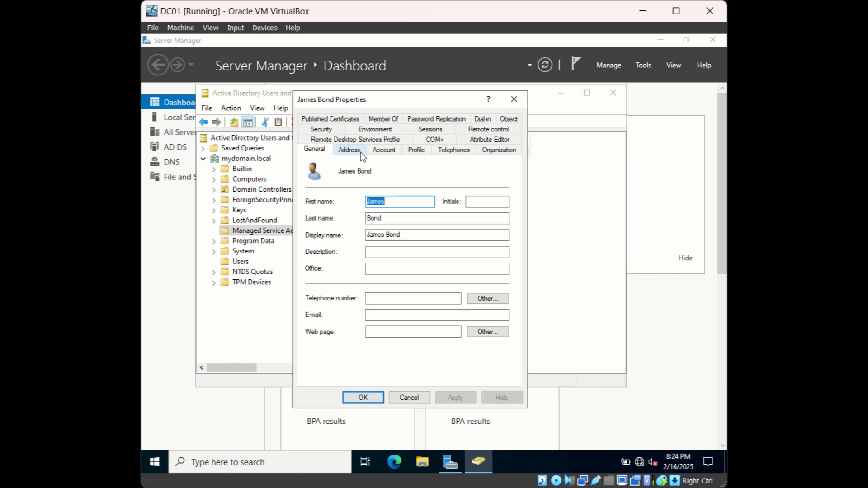
left_click(507, 121)
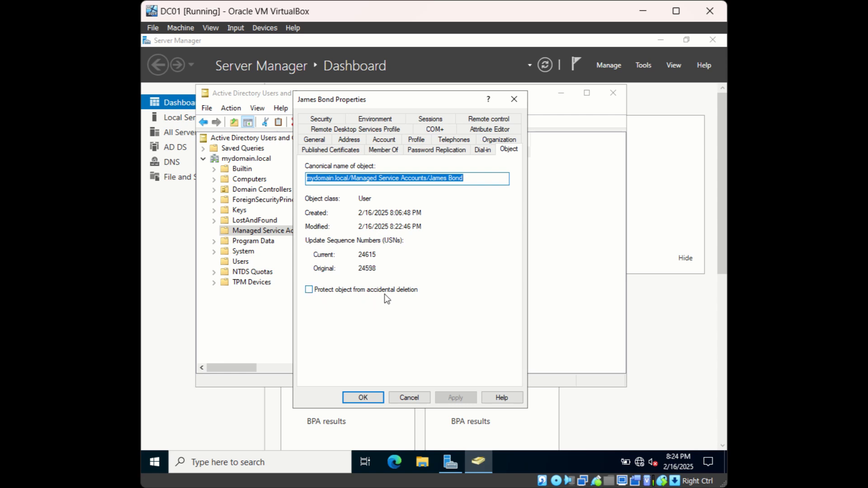
left_click(308, 291)
left_click(451, 402)
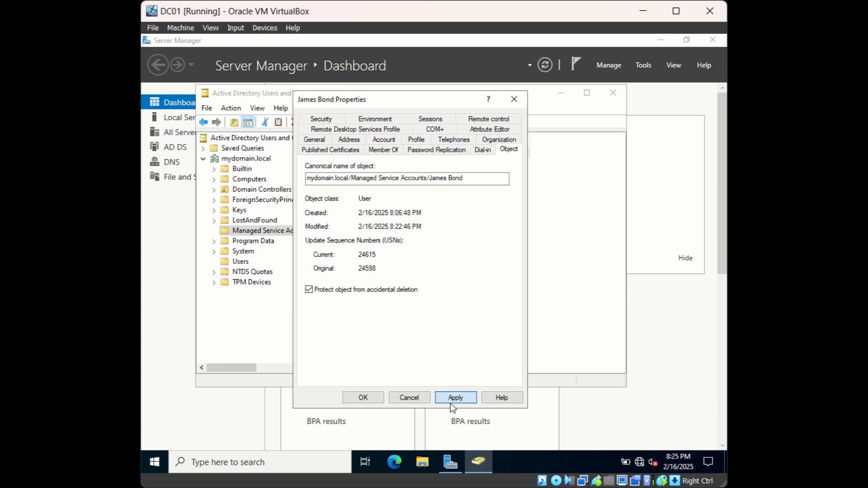
left_click(371, 398)
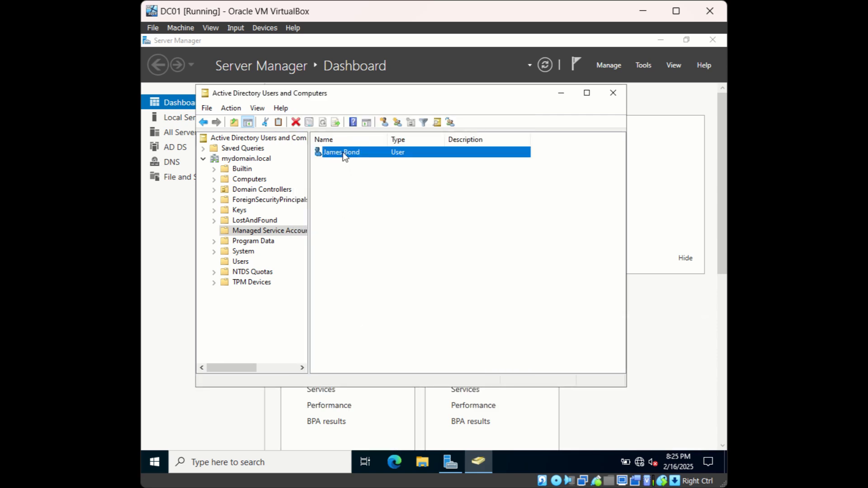
Try to delete the protected user from Managed Service Accounts, confirming the deletion.
right_click(343, 152)
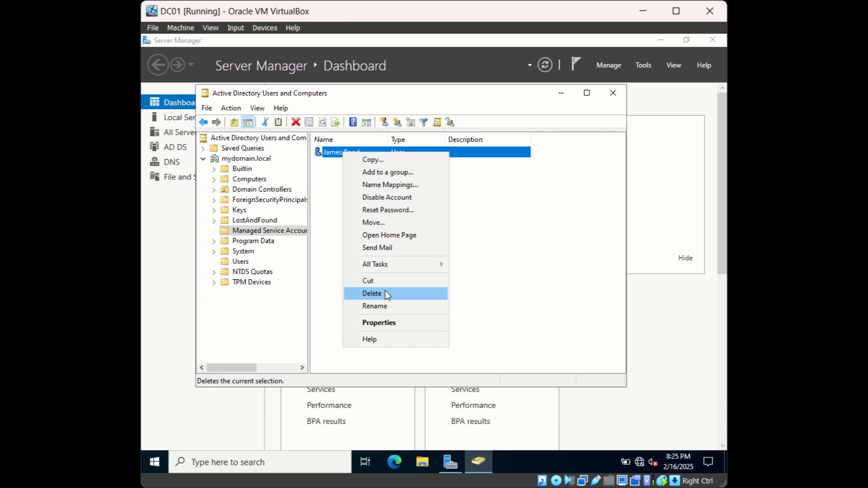
left_click(385, 294)
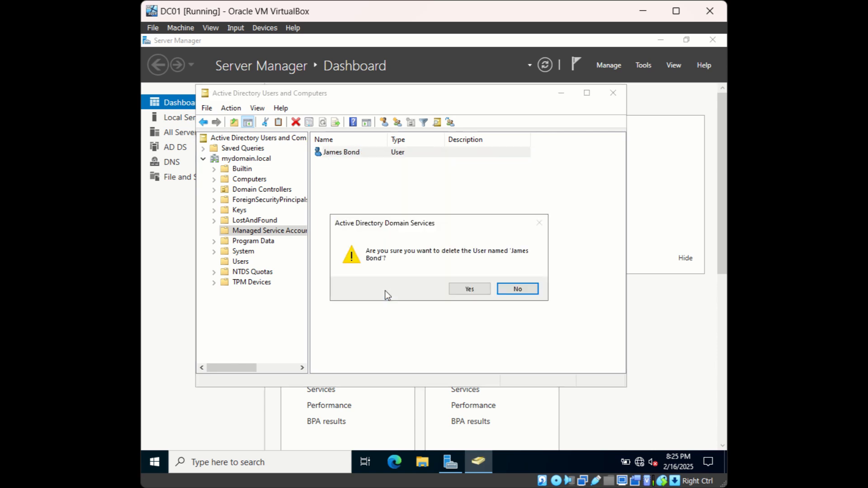
left_click(458, 291)
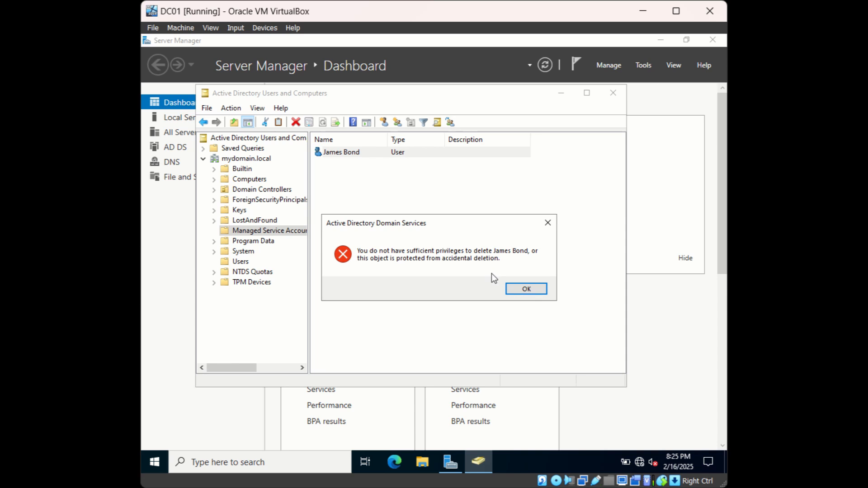
Dismiss the deletion error and review the accidental-deletion protection setting in the user's object properties, closing them without changes.
left_click(511, 289)
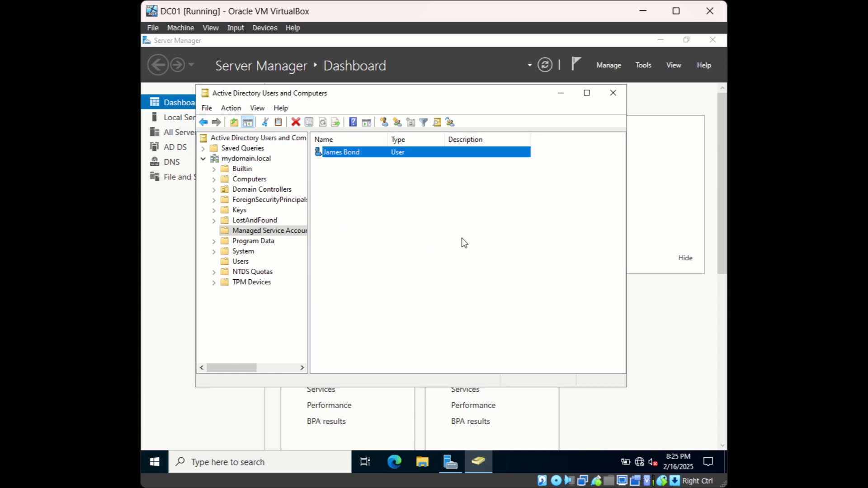
double_click(355, 154)
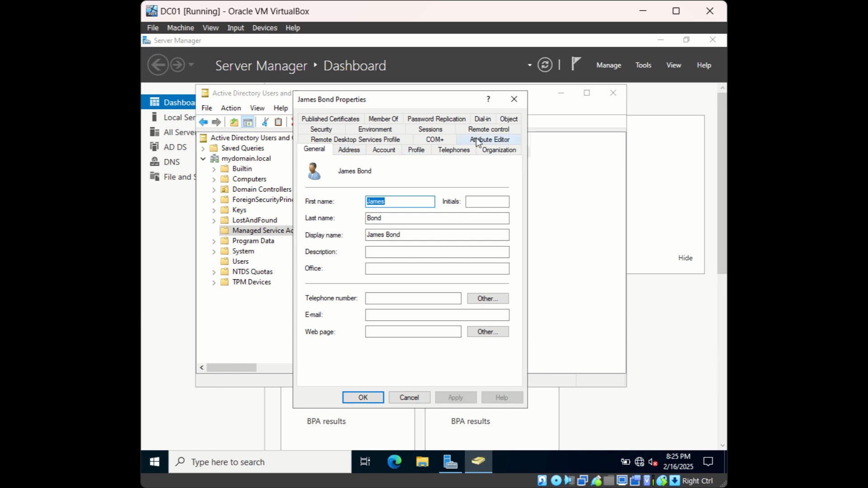
left_click(501, 120)
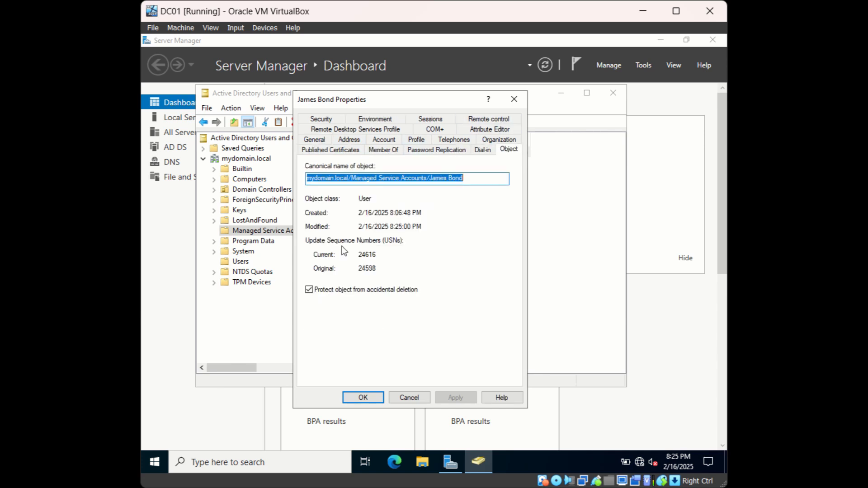
key("Escape")
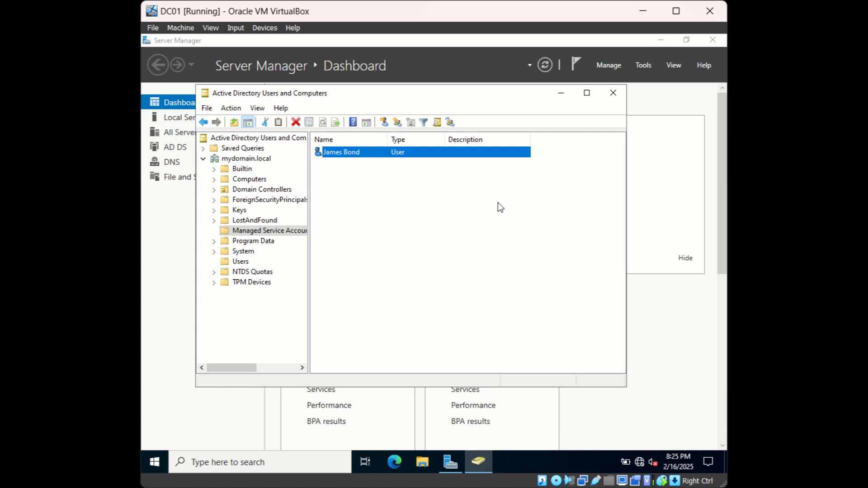
Open the user's properties from the Managed Service Accounts container of mydomain (local) in Active Directory Administrative Center.
left_click(646, 66)
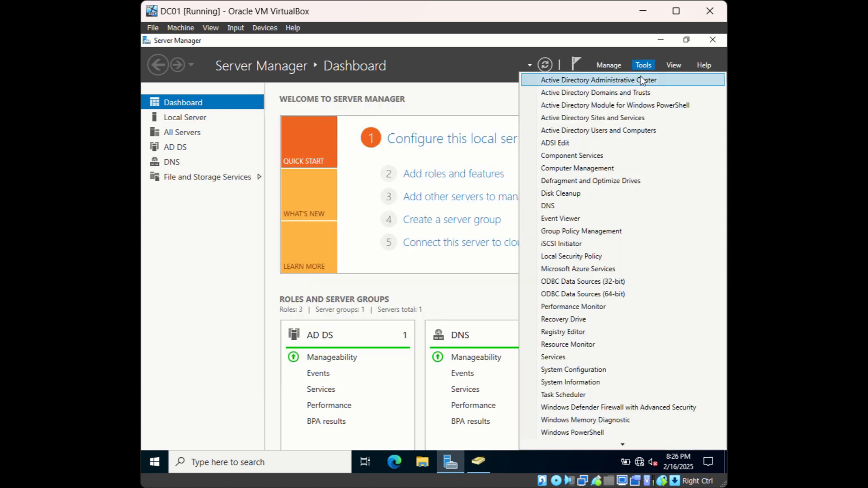
left_click(642, 81)
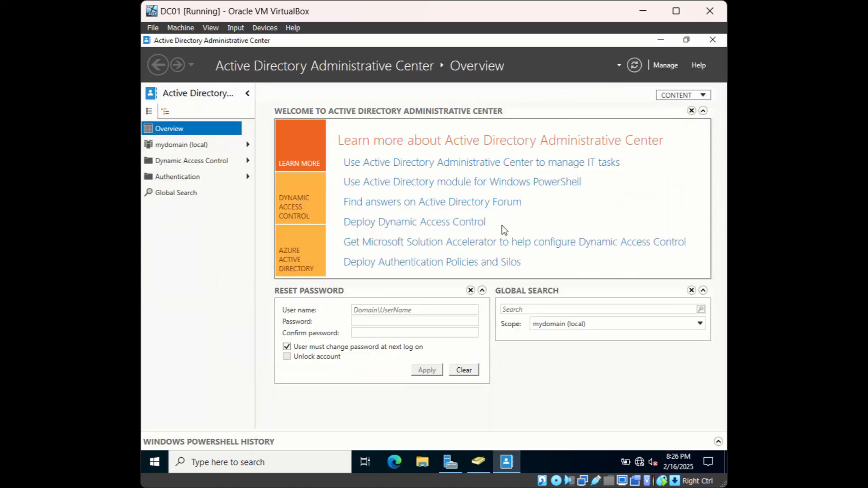
left_click(247, 145)
left_click(294, 282)
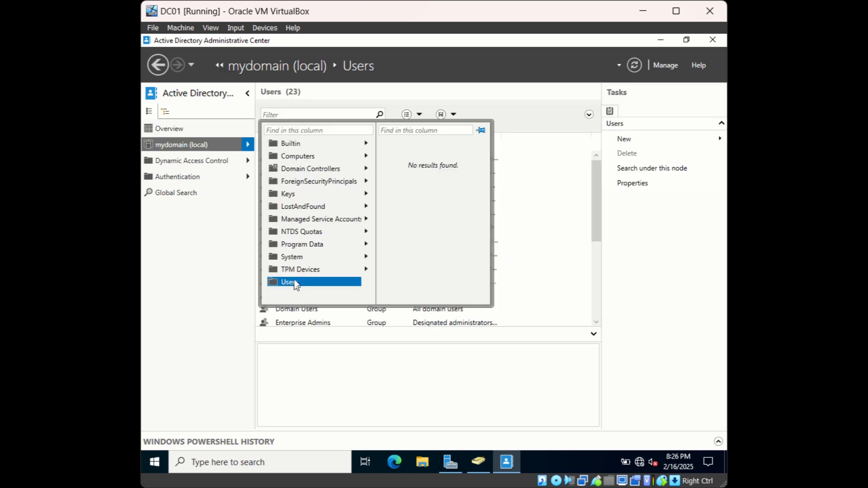
left_click(316, 219)
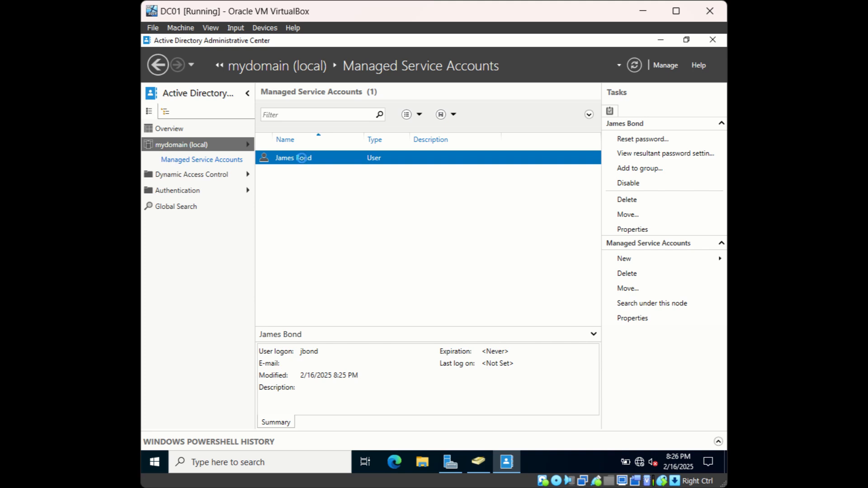
double_click(303, 160)
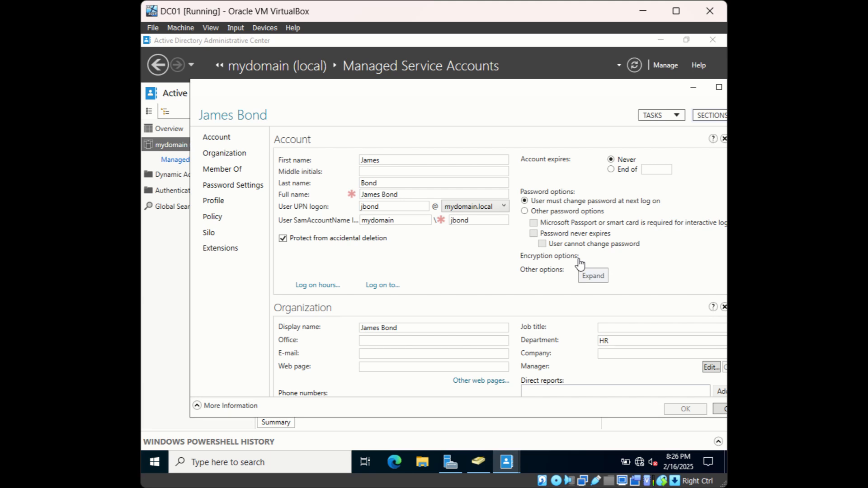
left_click_drag(699, 83, 655, 90)
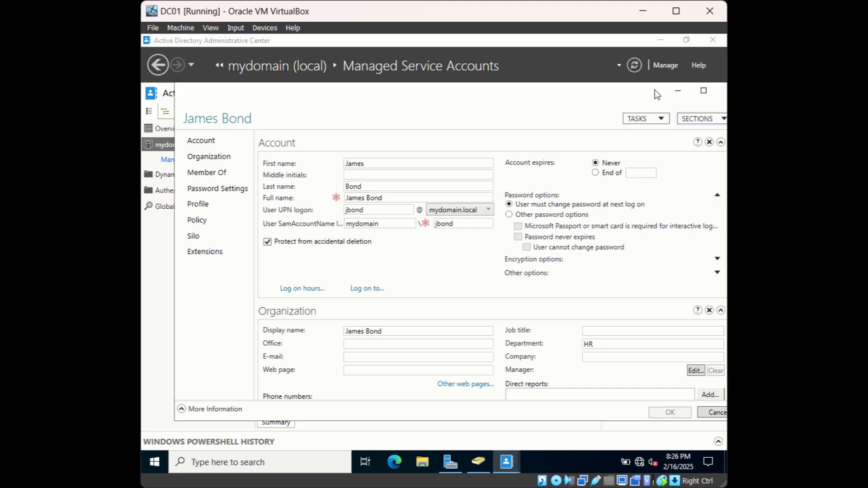